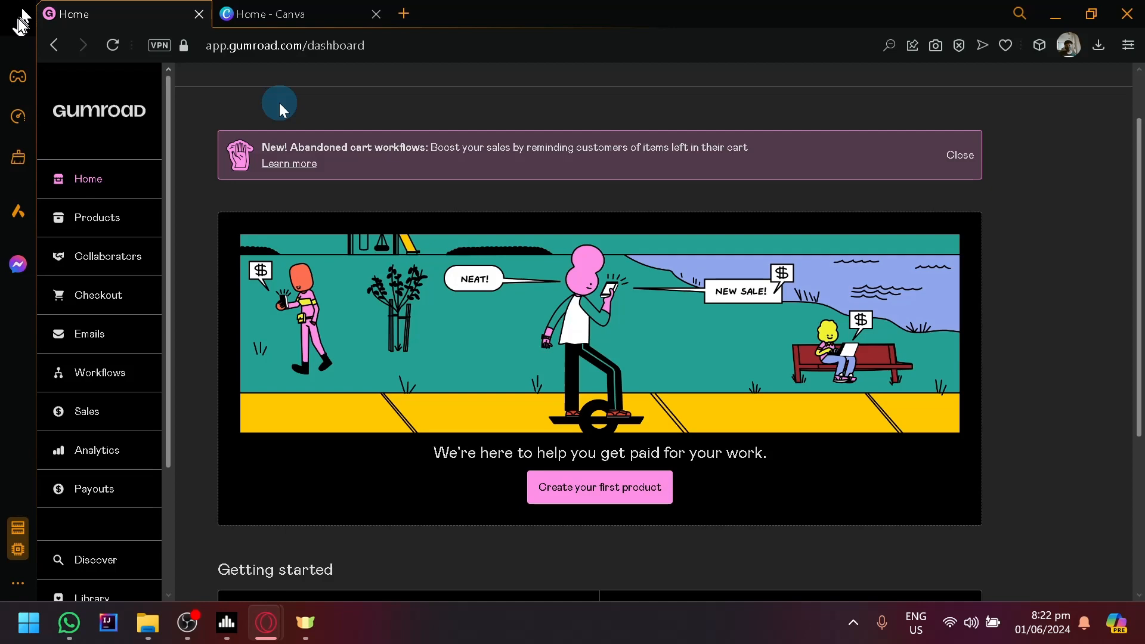
# Look over the Gumroad dashboard, including the first-product prompt, the getting-started checklist and the activity section.
pyautogui.click(254, 9)
pyautogui.click(146, 9)
pyautogui.scroll(-4, 511, 187)
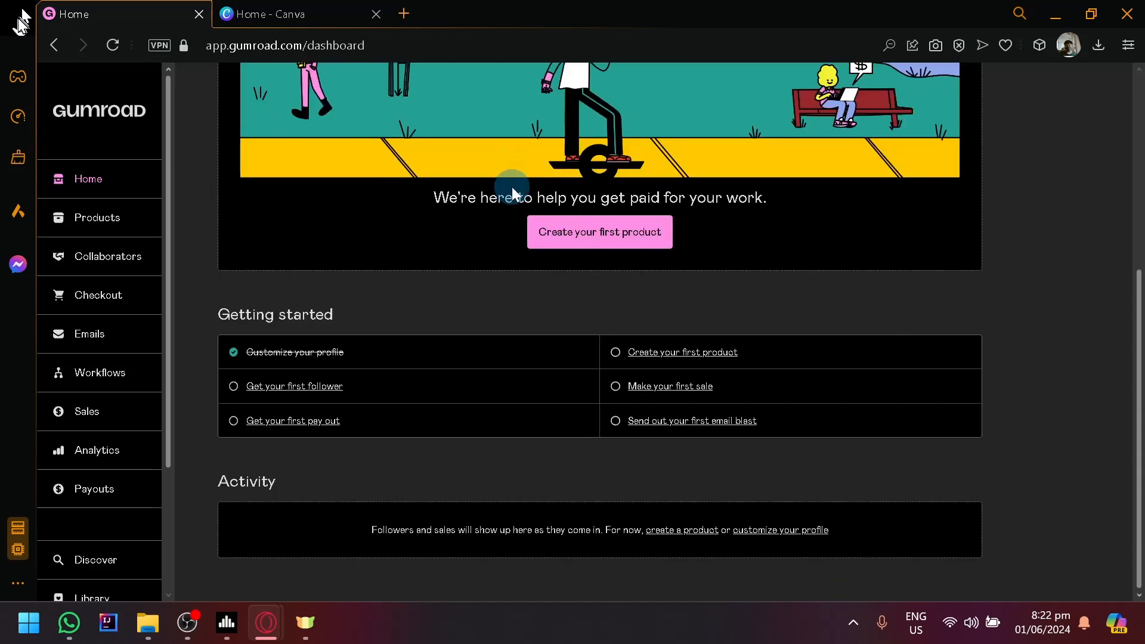
pyautogui.scroll(2, 511, 187)
pyautogui.scroll(-2, 519, 358)
pyautogui.scroll(4, 475, 398)
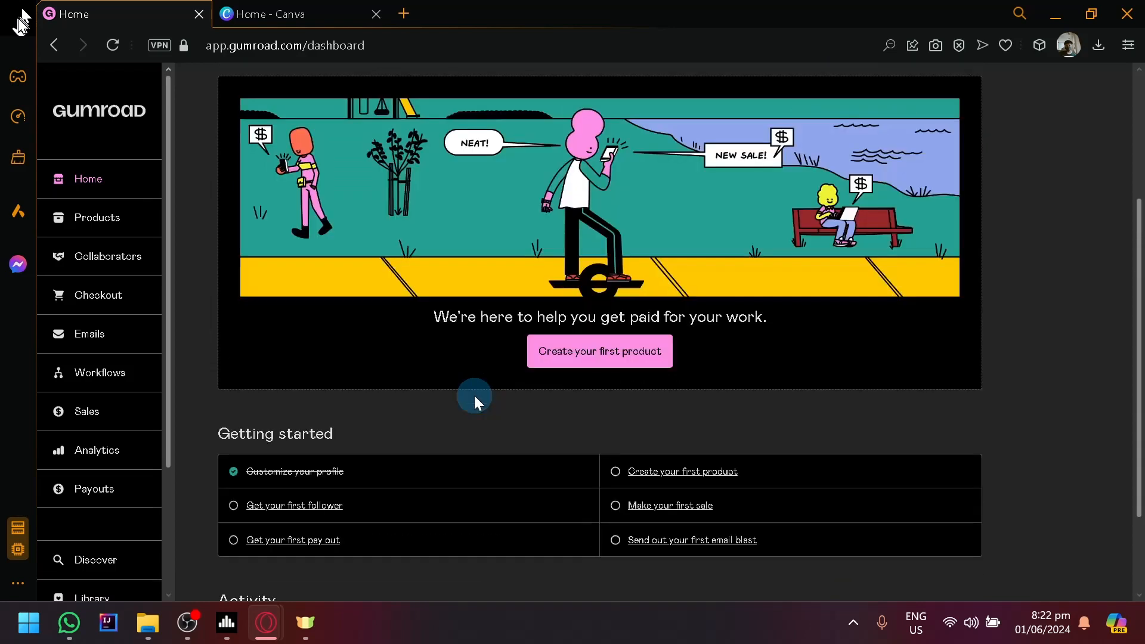
pyautogui.scroll(-4, 475, 398)
pyautogui.scroll(4, 474, 396)
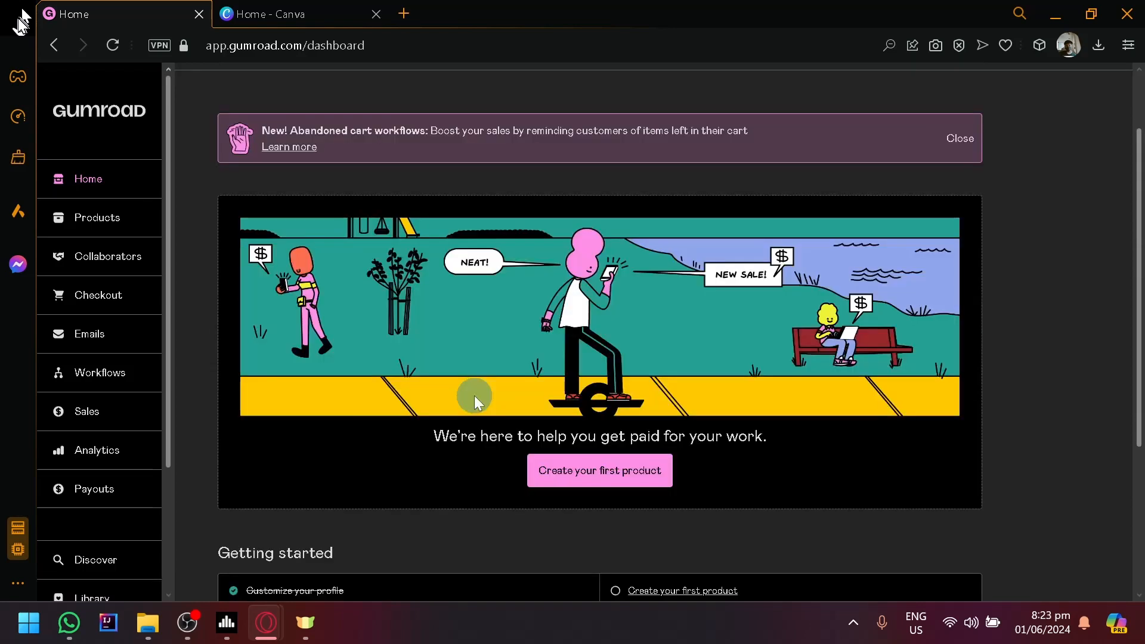
pyautogui.scroll(-2, 474, 395)
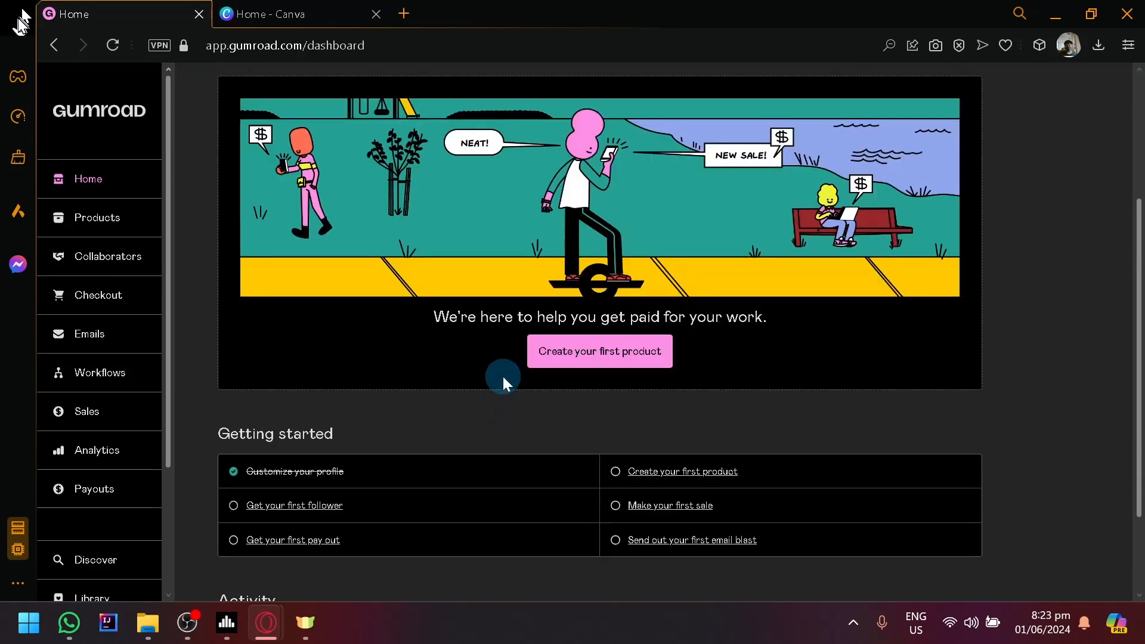
pyautogui.click(591, 363)
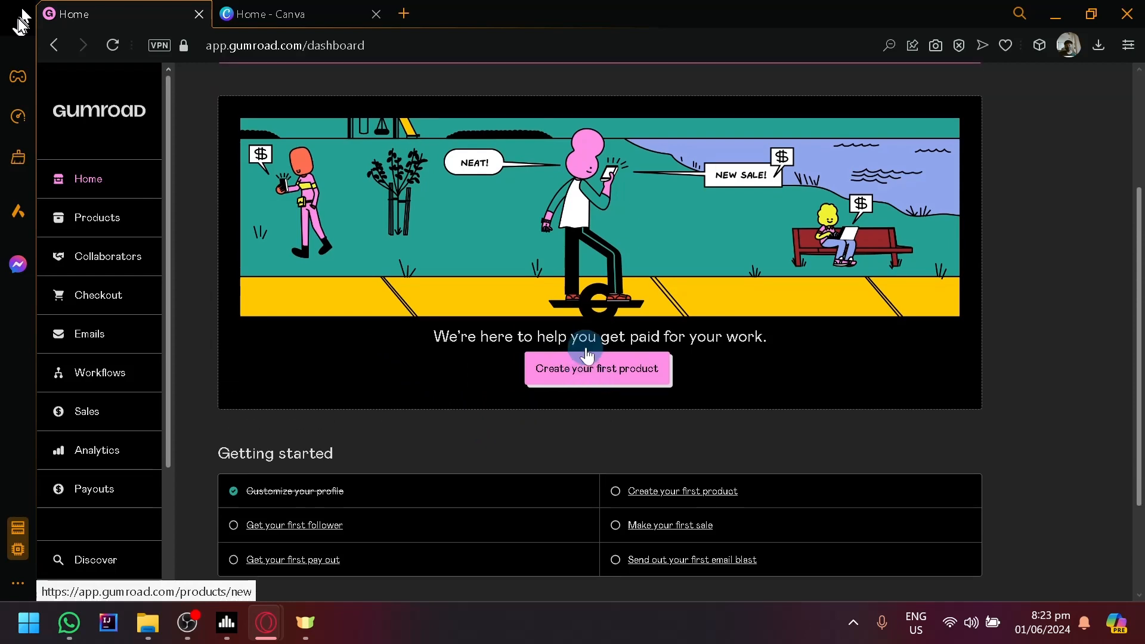
pyautogui.scroll(5, 590, 373)
pyautogui.scroll(-5, 590, 374)
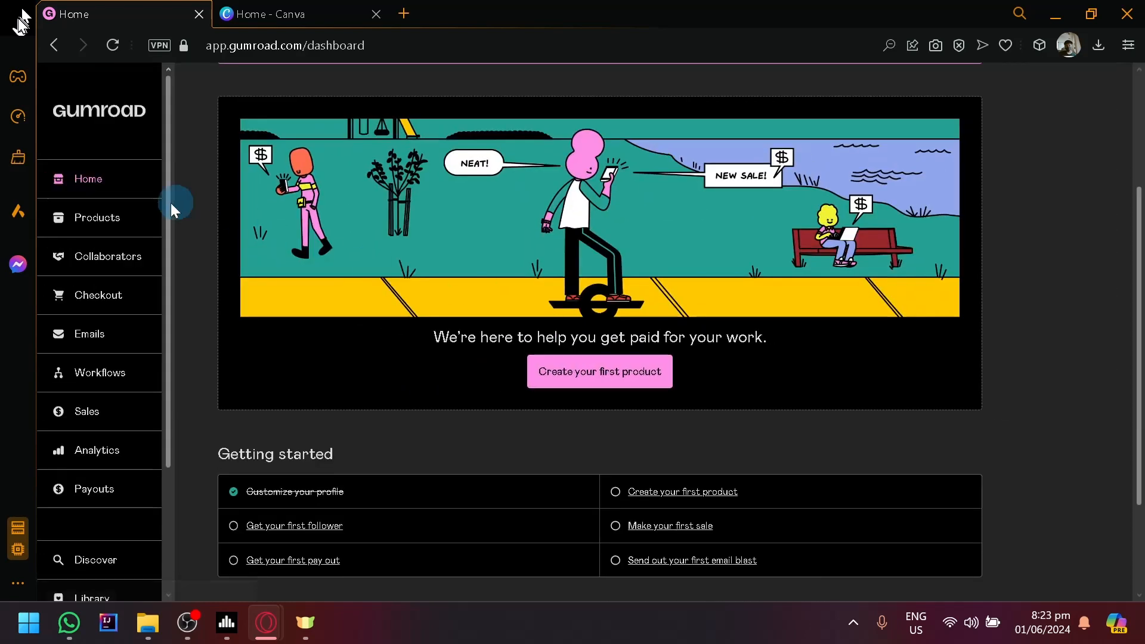
# Go to the products page and start creating a new product.
pyautogui.scroll(5, 81, 236)
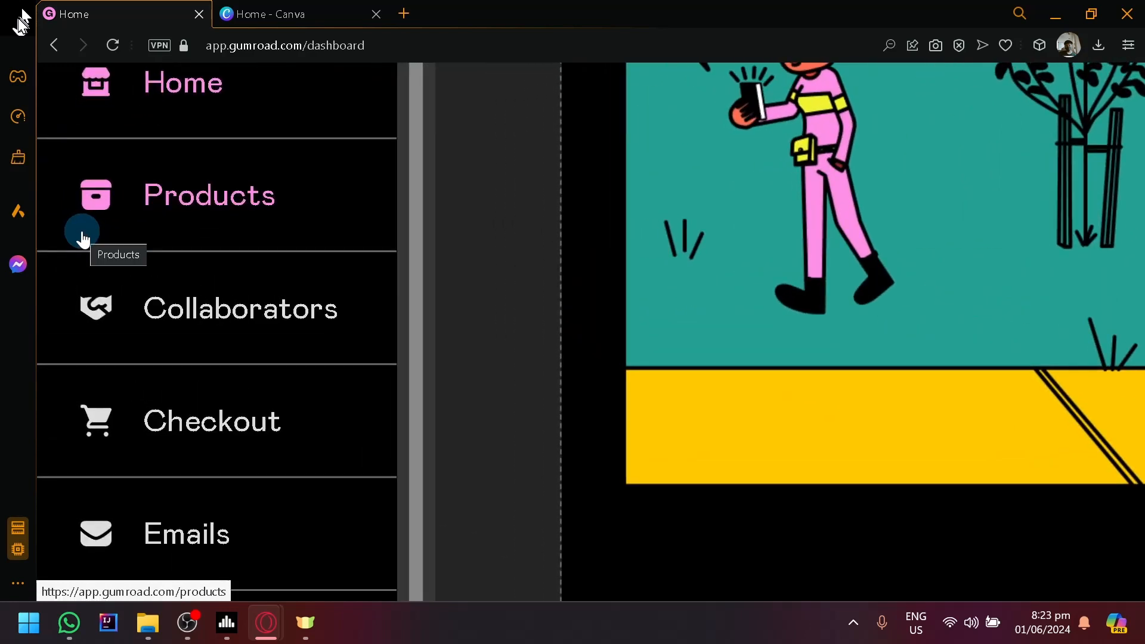
pyautogui.click(82, 238)
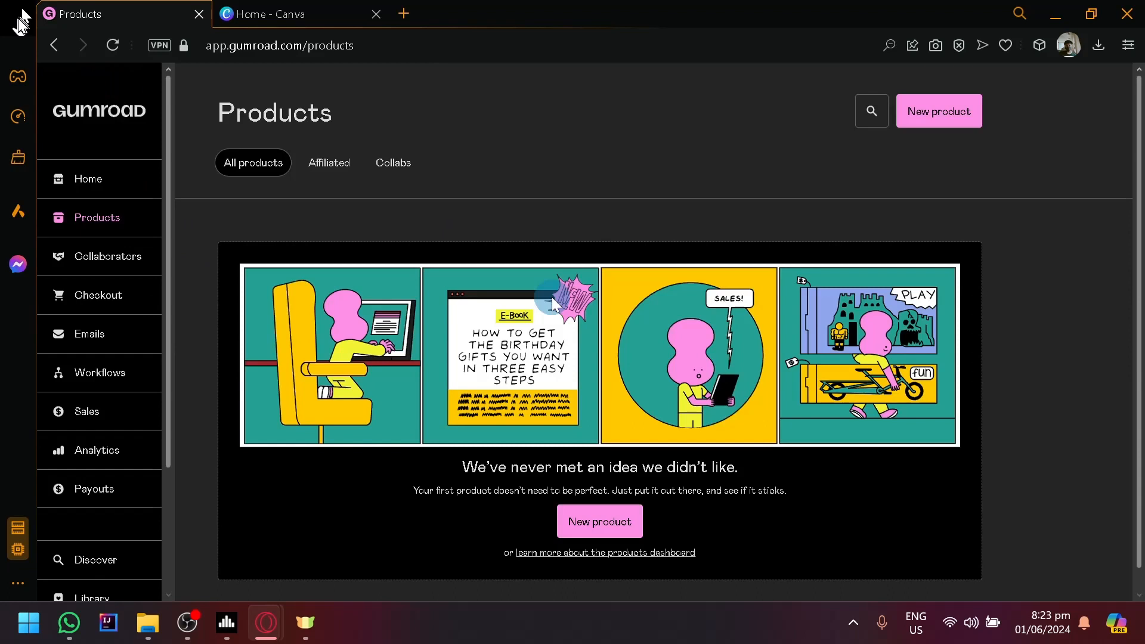
pyautogui.scroll(-1, 552, 296)
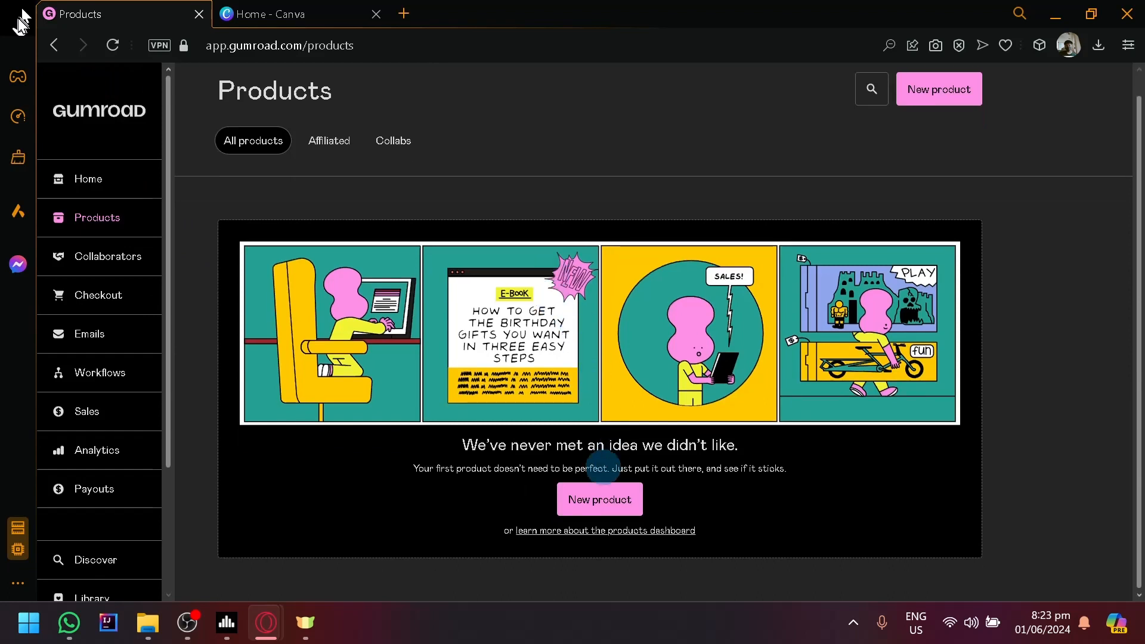
pyautogui.click(599, 501)
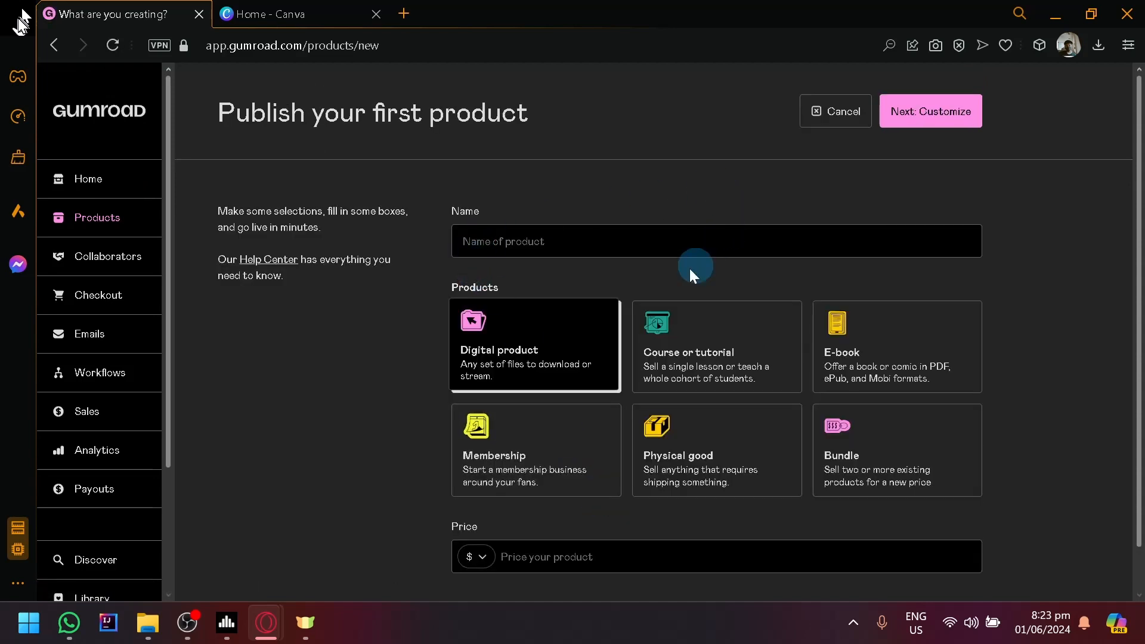
# Name the new digital product "How to become Happy".
pyautogui.scroll(-1, 620, 265)
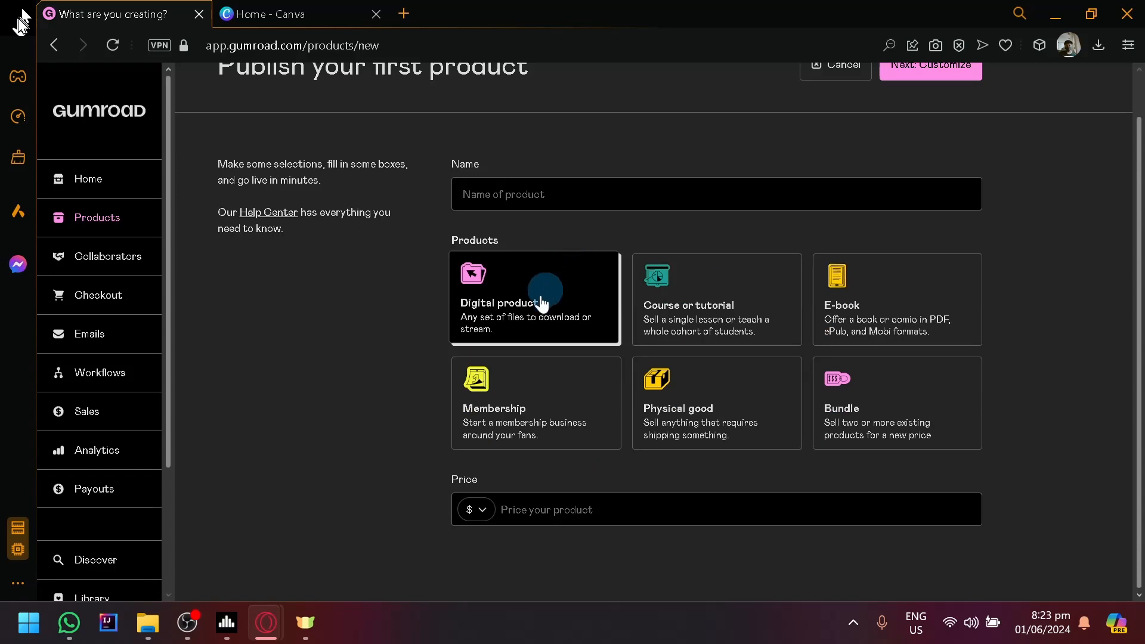
pyautogui.scroll(5, 539, 299)
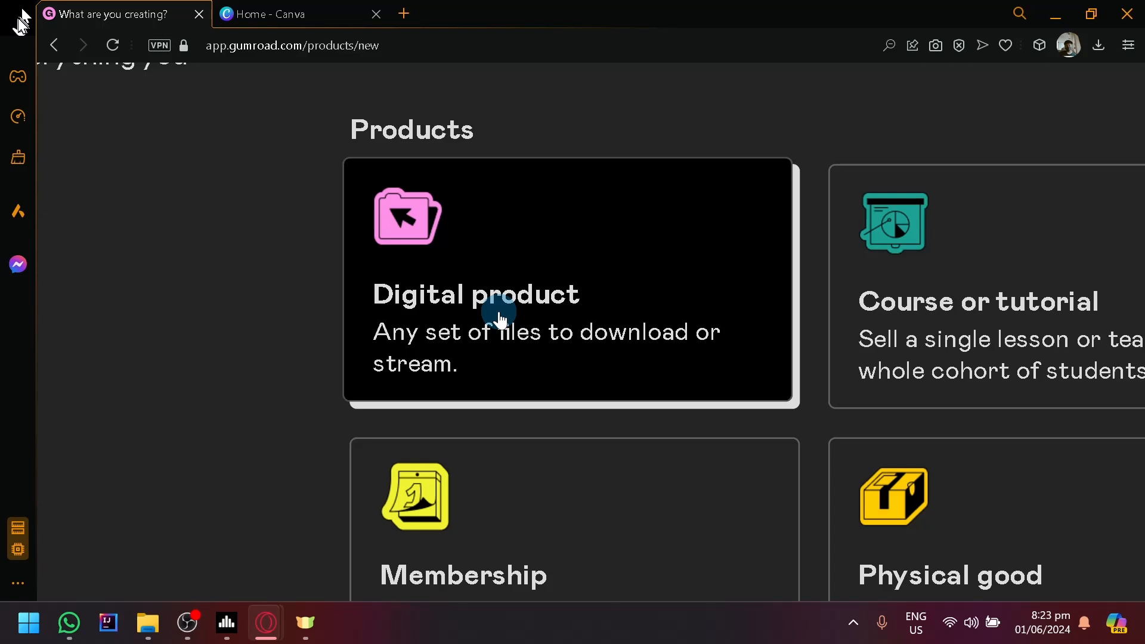
pyautogui.scroll(-5, 504, 312)
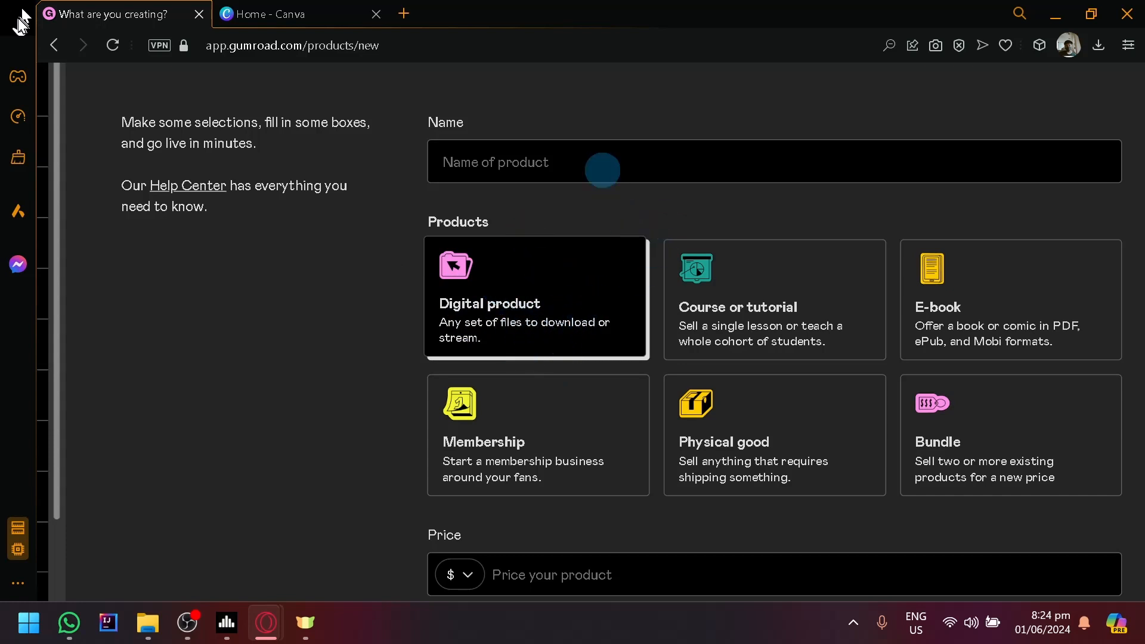
pyautogui.click(596, 149)
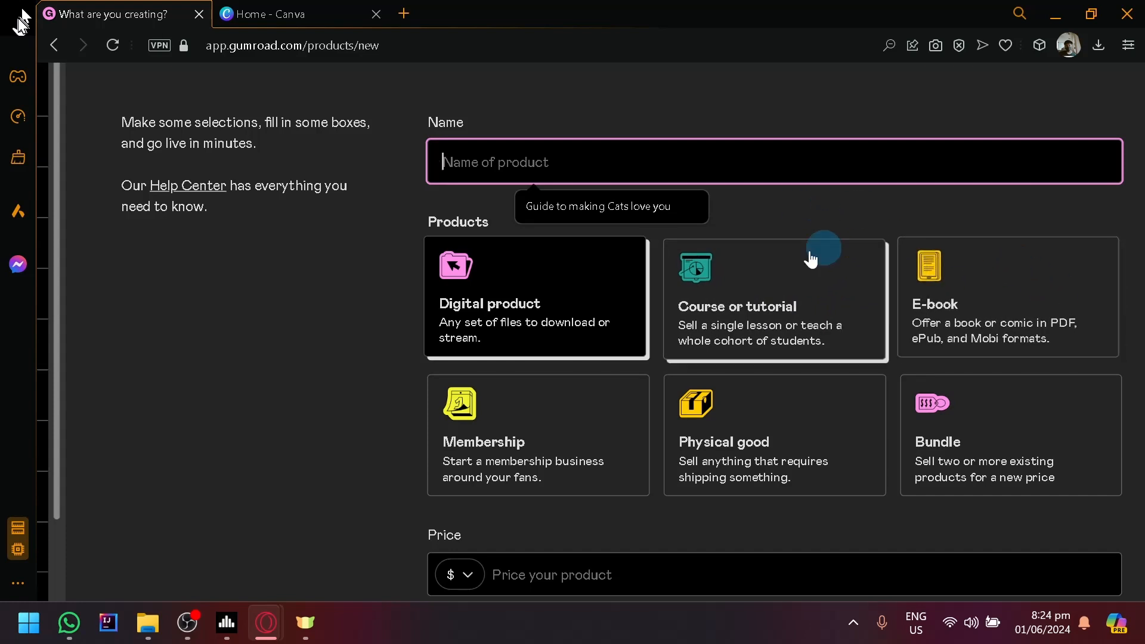
pyautogui.write('How')
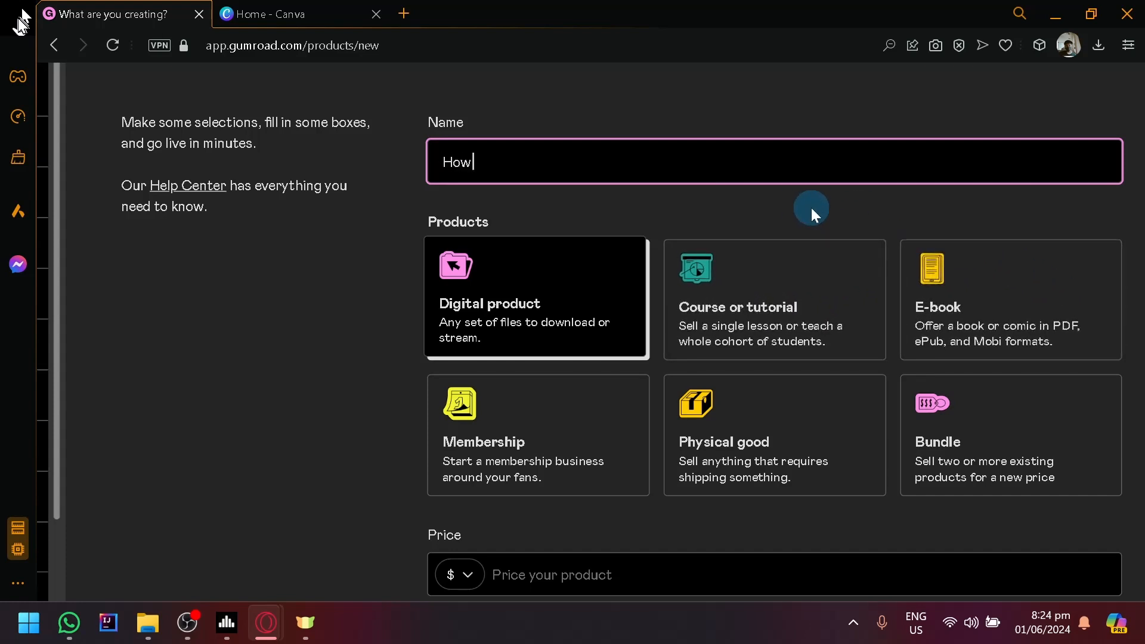
pyautogui.write(' to become Happy')
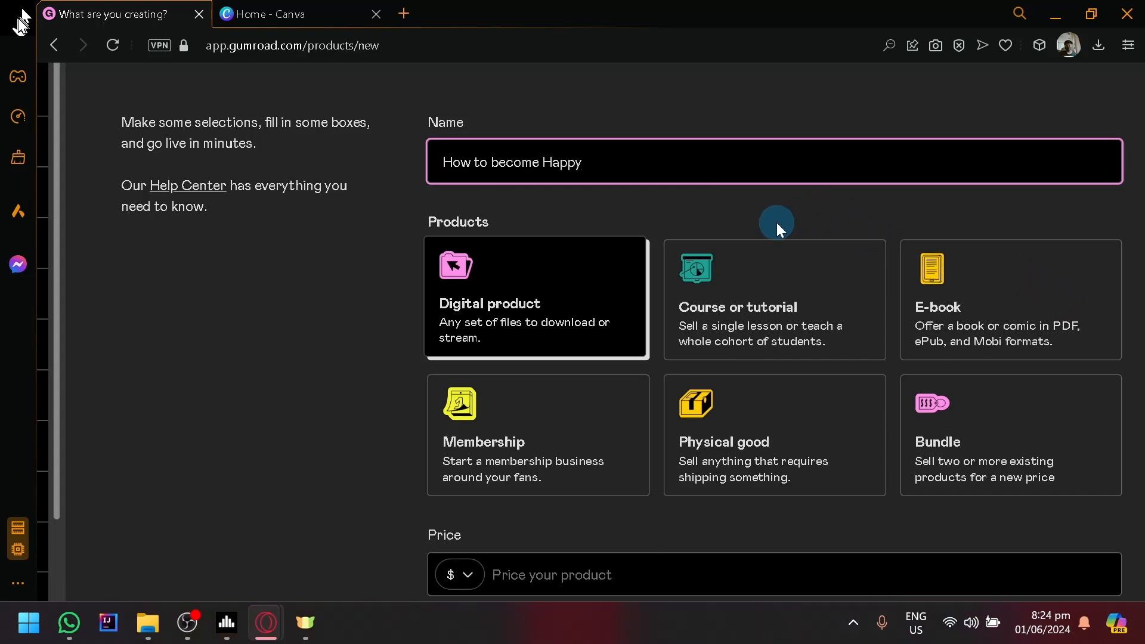
# Set the product's price to $50 and continue to its customization page.
pyautogui.scroll(-1, 695, 364)
pyautogui.click(663, 482)
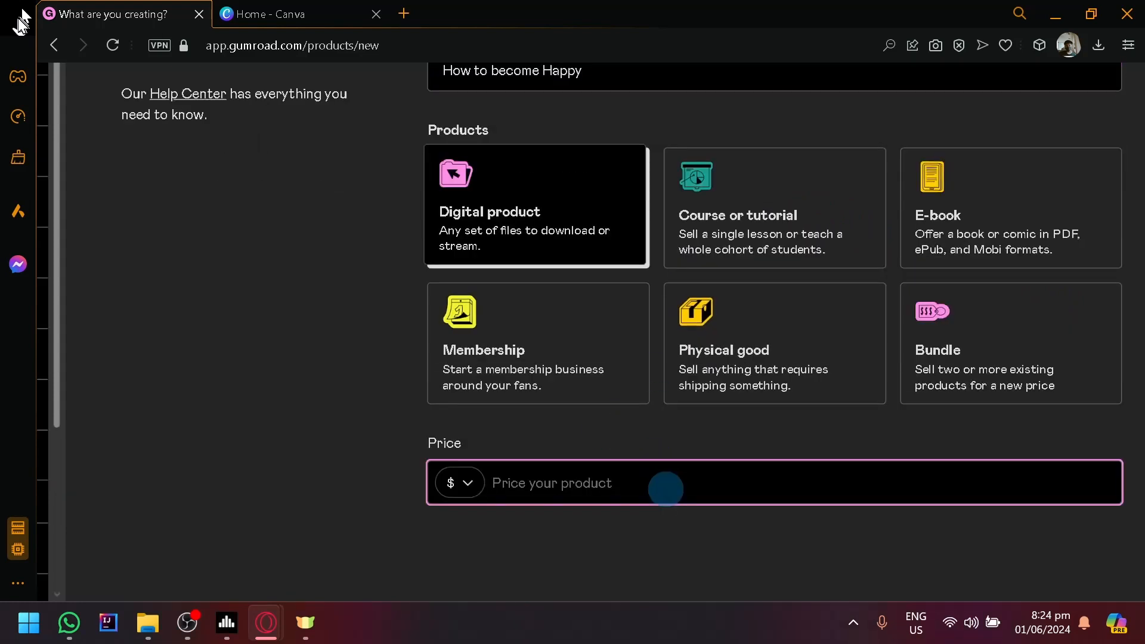
pyautogui.write('50')
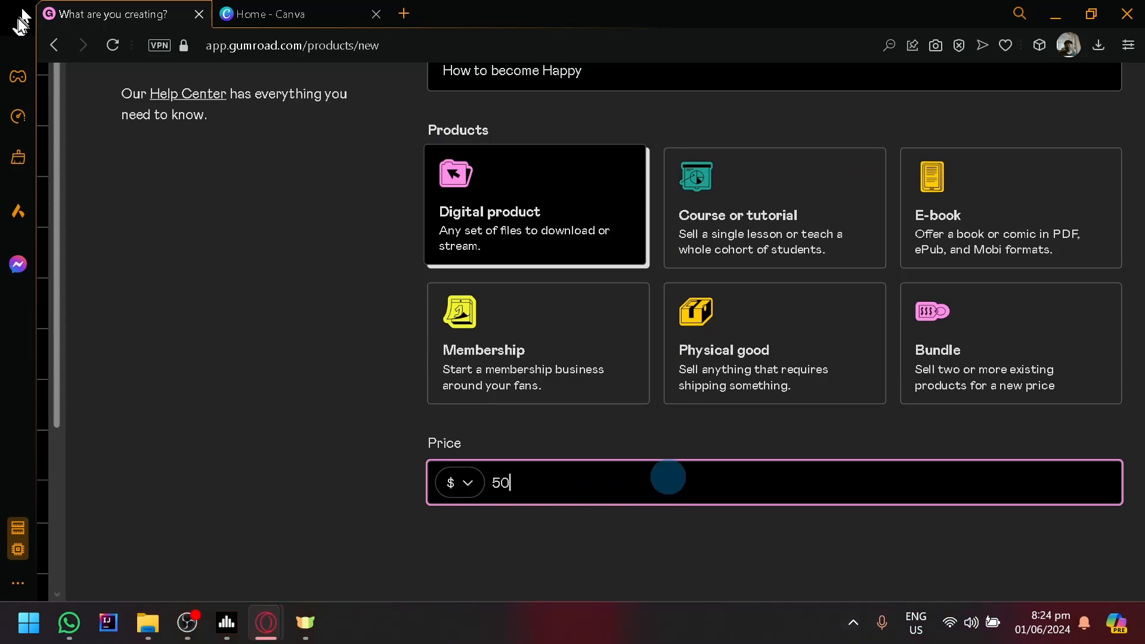
pyautogui.scroll(1, 504, 547)
pyautogui.scroll(-3, 772, 281)
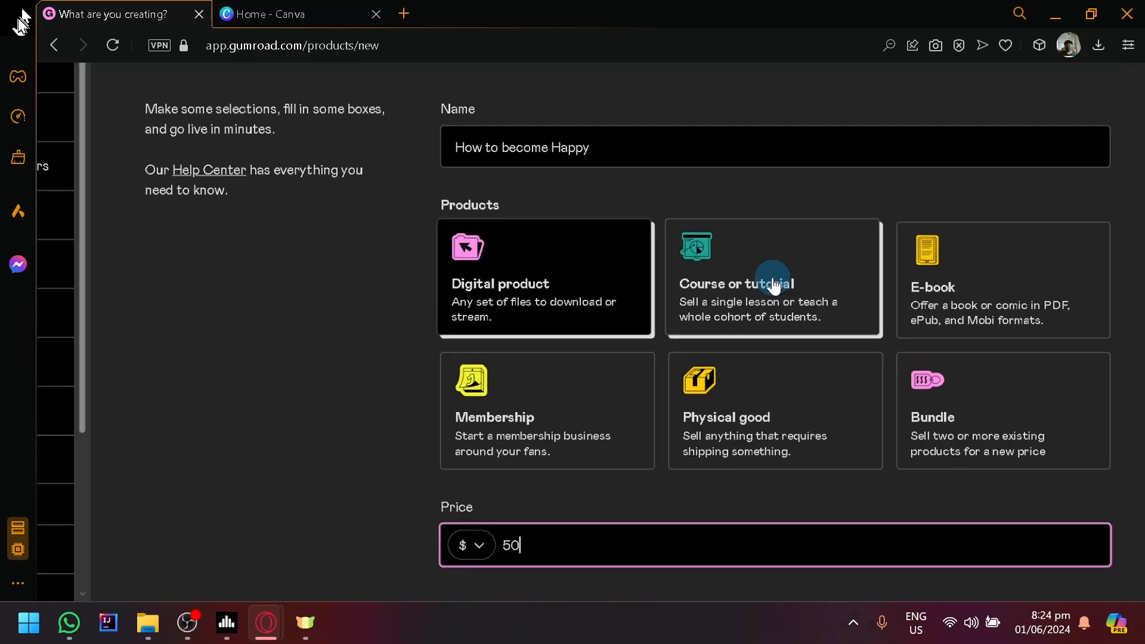
pyautogui.scroll(-1, 900, 137)
pyautogui.scroll(1, 928, 112)
pyautogui.click(935, 126)
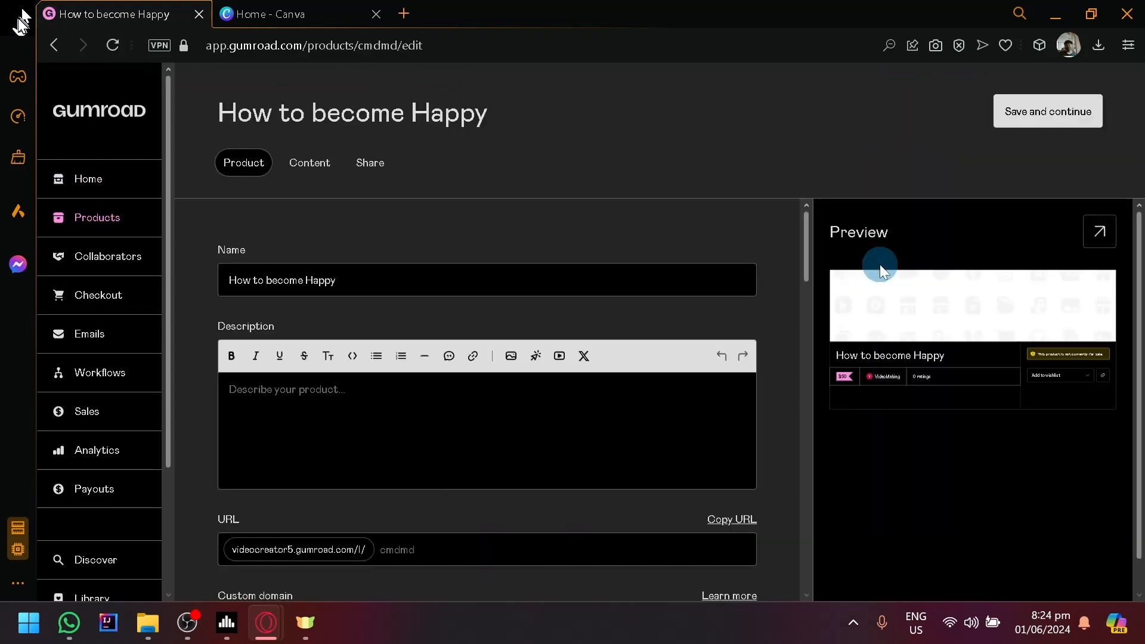
# Examine the product editing form and the listing preview with its cover area, title, price and ratings.
pyautogui.scroll(-1, 878, 264)
pyautogui.scroll(-5, 620, 404)
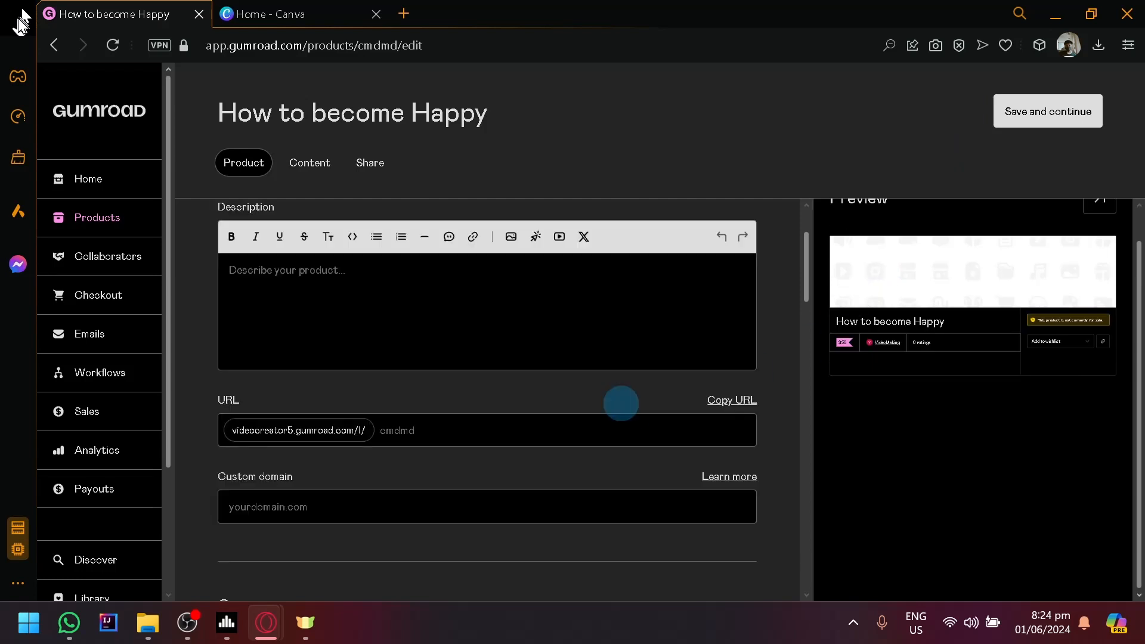
pyautogui.scroll(5, 621, 403)
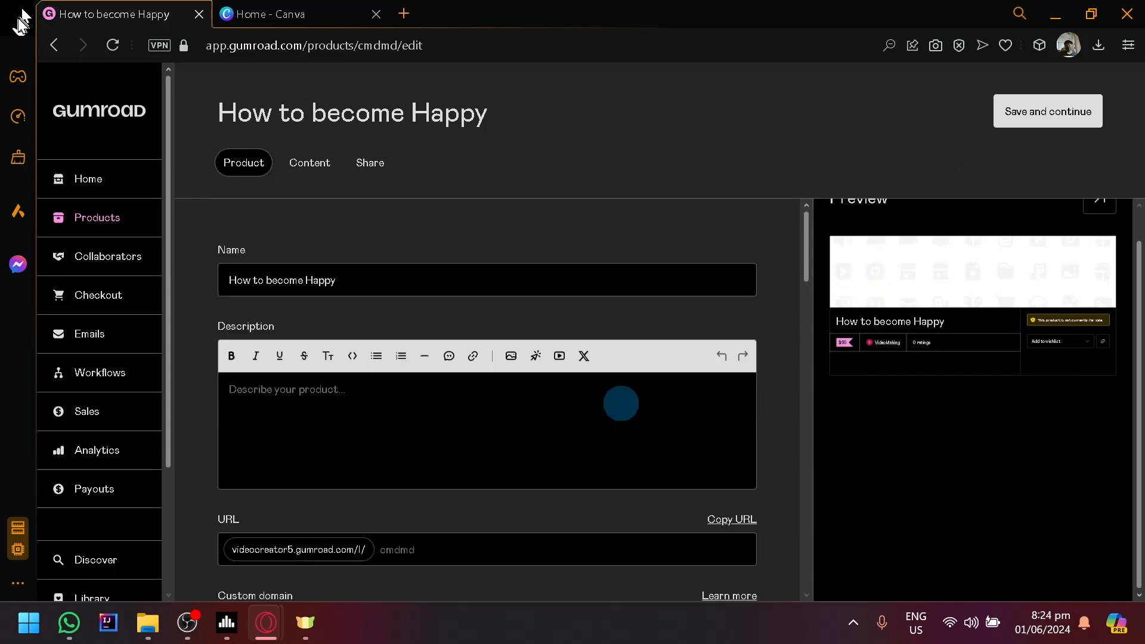
pyautogui.scroll(1, 897, 323)
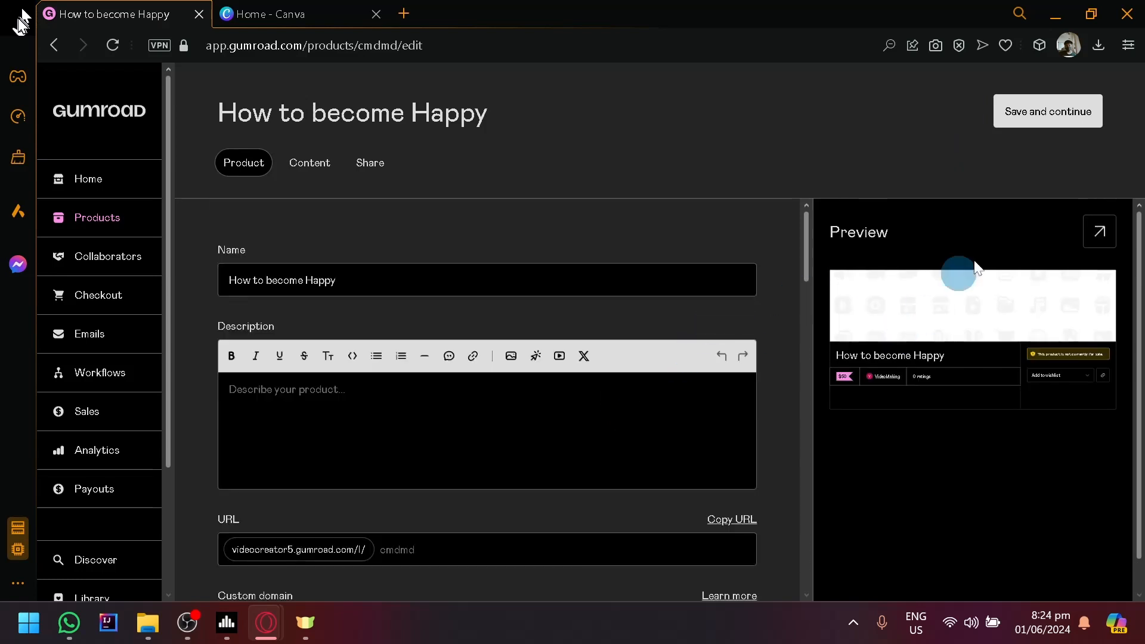
pyautogui.keyDown('ctrl'); pyautogui.scroll(5, 1043, 242); pyautogui.keyUp('ctrl')
pyautogui.keyDown('ctrl'); pyautogui.scroll(-2, 1014, 280); pyautogui.keyUp('ctrl')
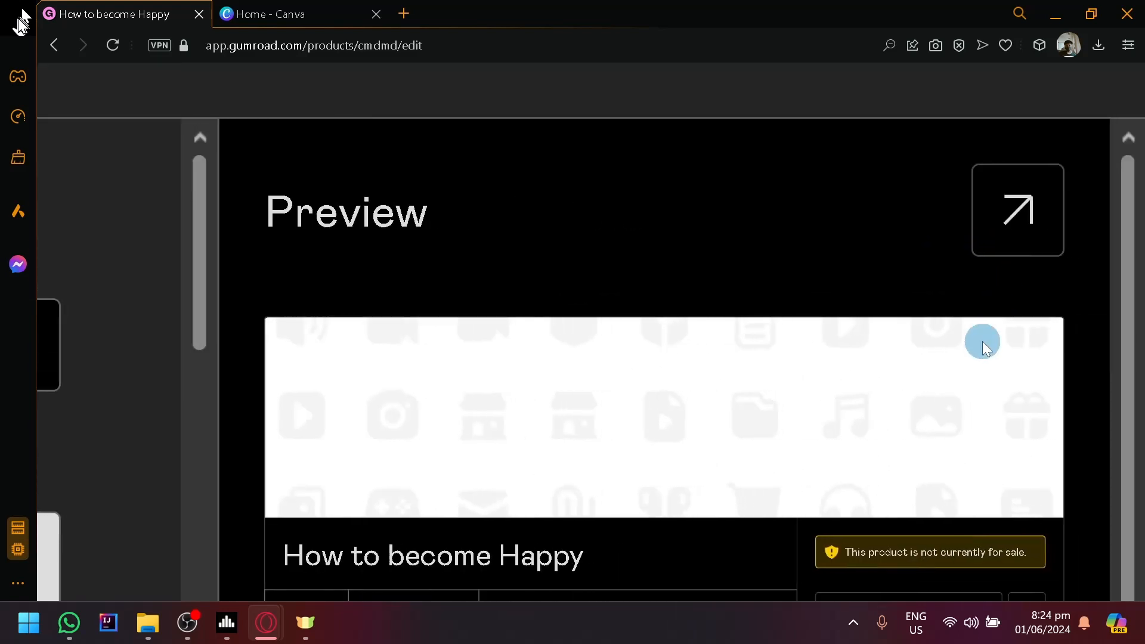
pyautogui.scroll(-2, 973, 346)
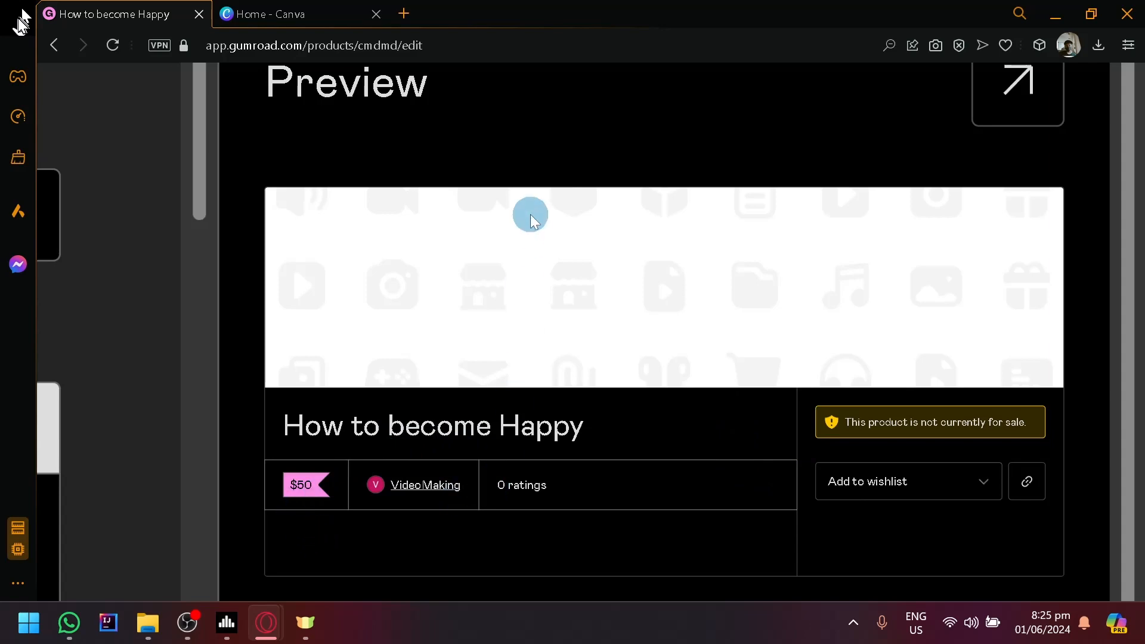
pyautogui.click(262, 471)
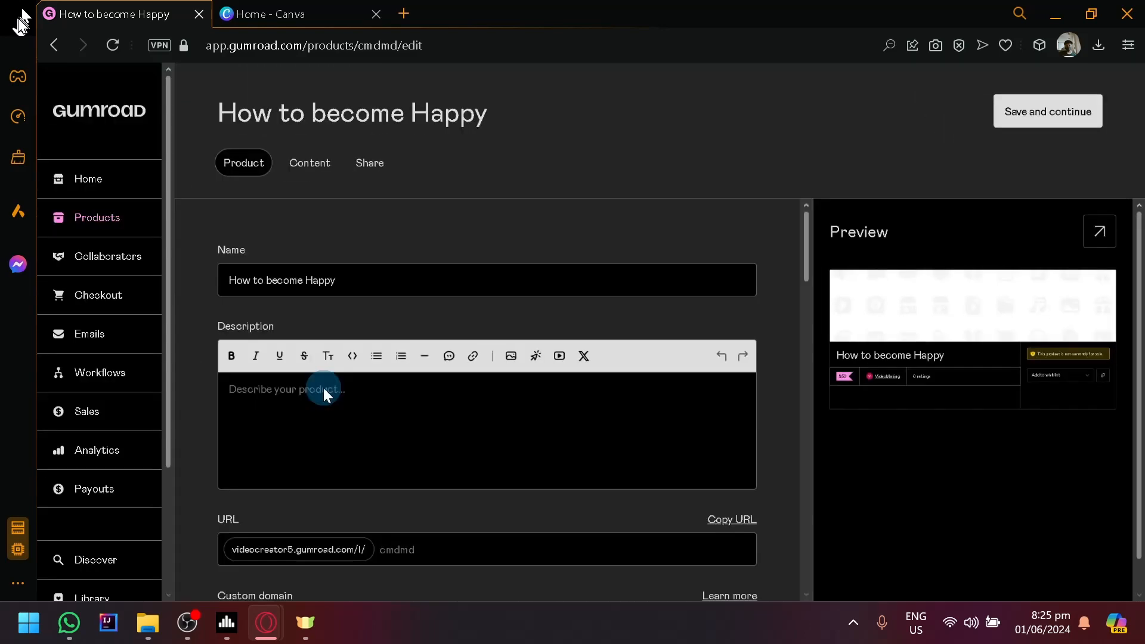
# Enter "Description for how to become happy" as the product's description.
pyautogui.scroll(-2, 324, 387)
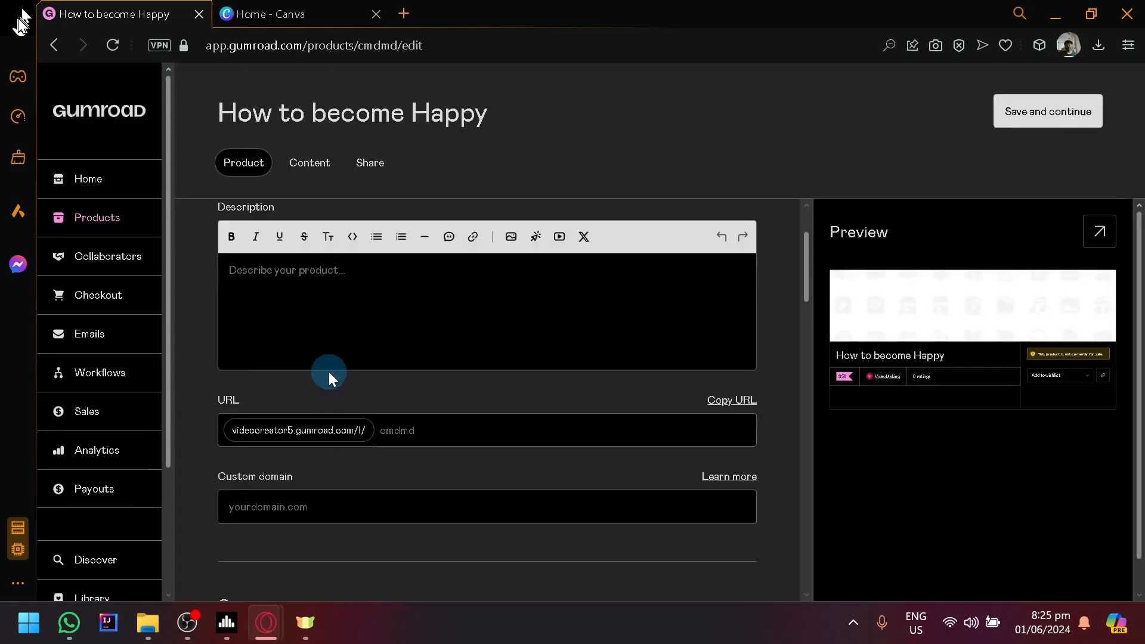
pyautogui.scroll(2, 328, 371)
pyautogui.scroll(2, 315, 377)
pyautogui.scroll(-1, 316, 378)
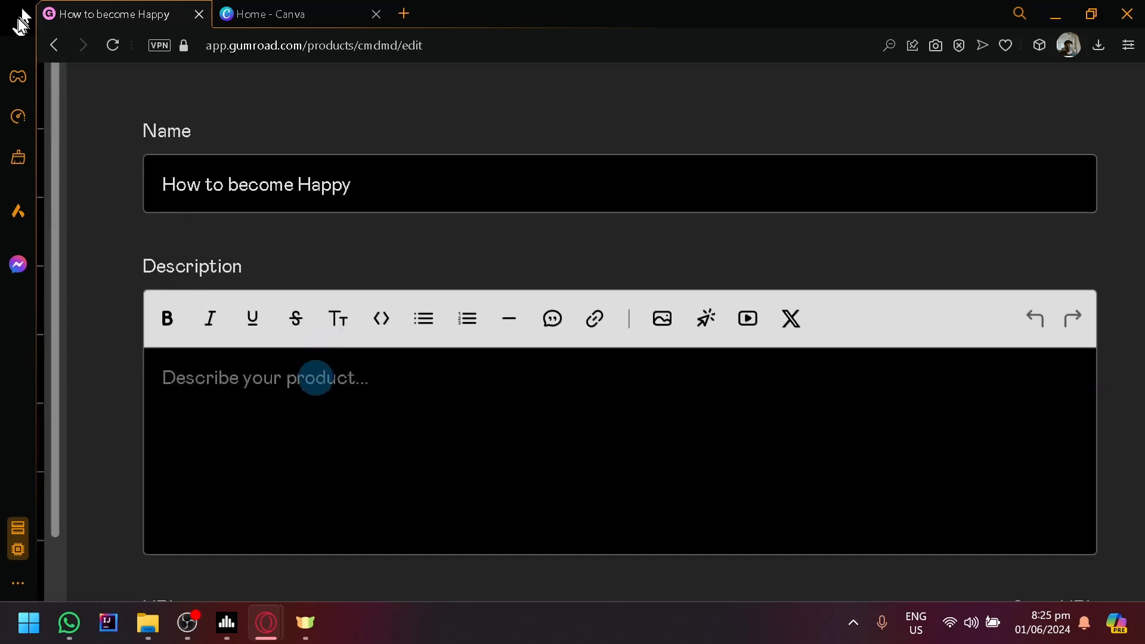
pyautogui.click(315, 378)
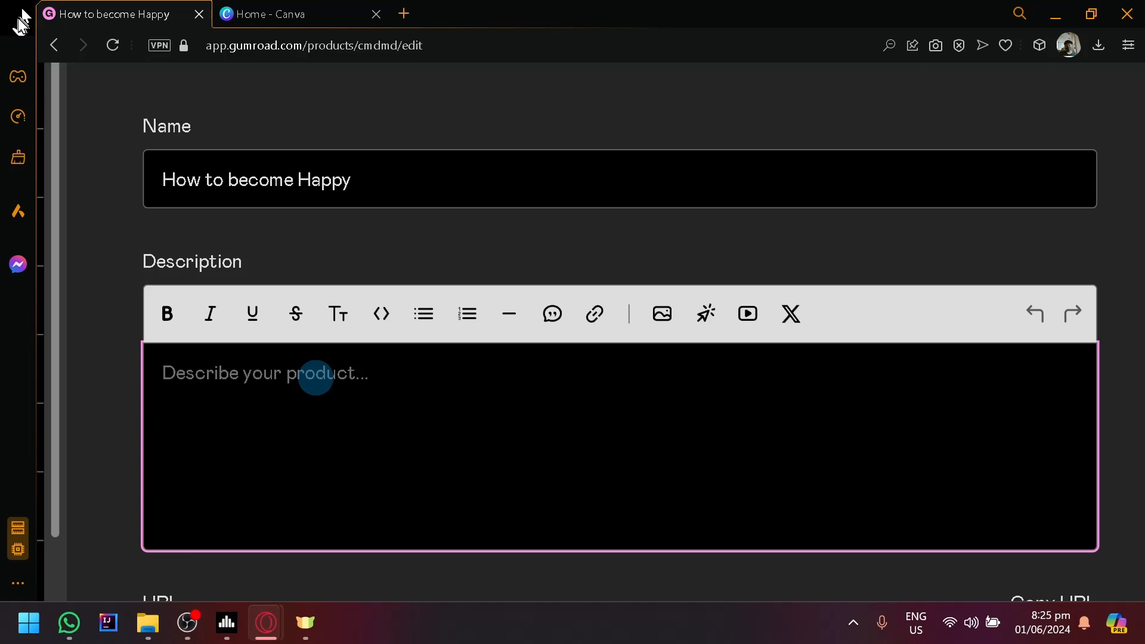
pyautogui.write('Description f')
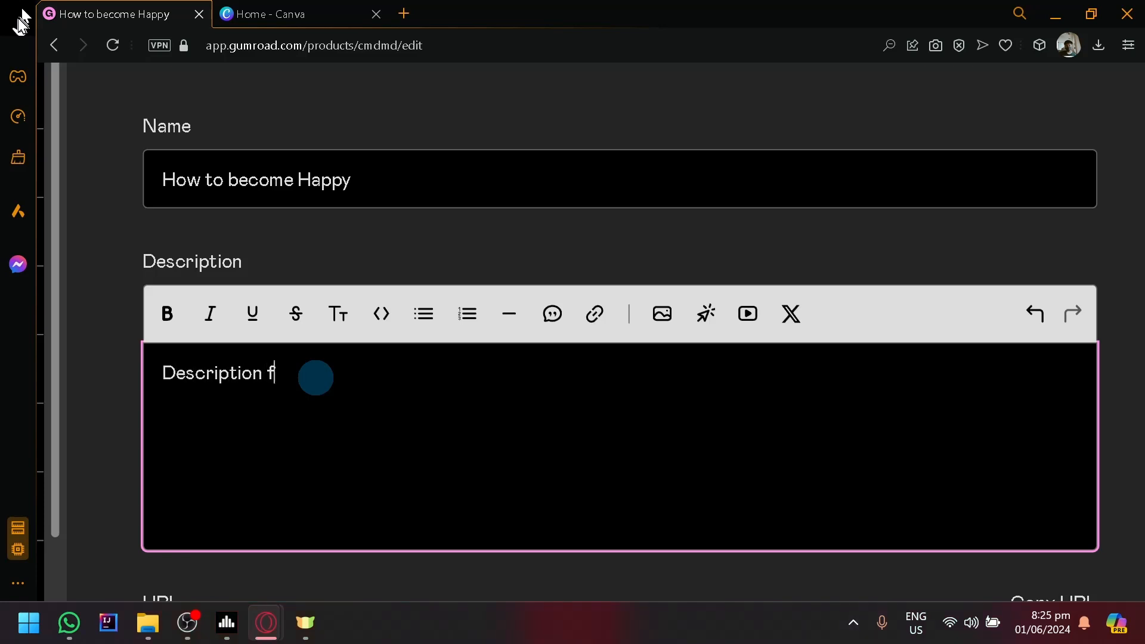
pyautogui.write('or how to become happy')
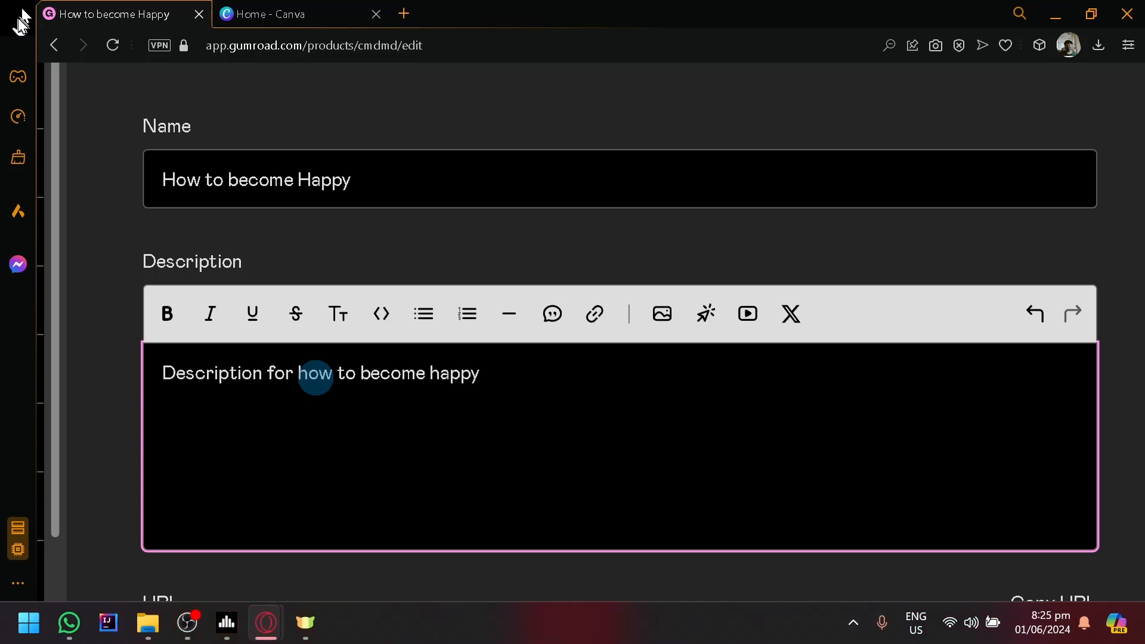
# Set the custom ending of the product's URL to "becominghappywitihus".
pyautogui.scroll(-2, 310, 384)
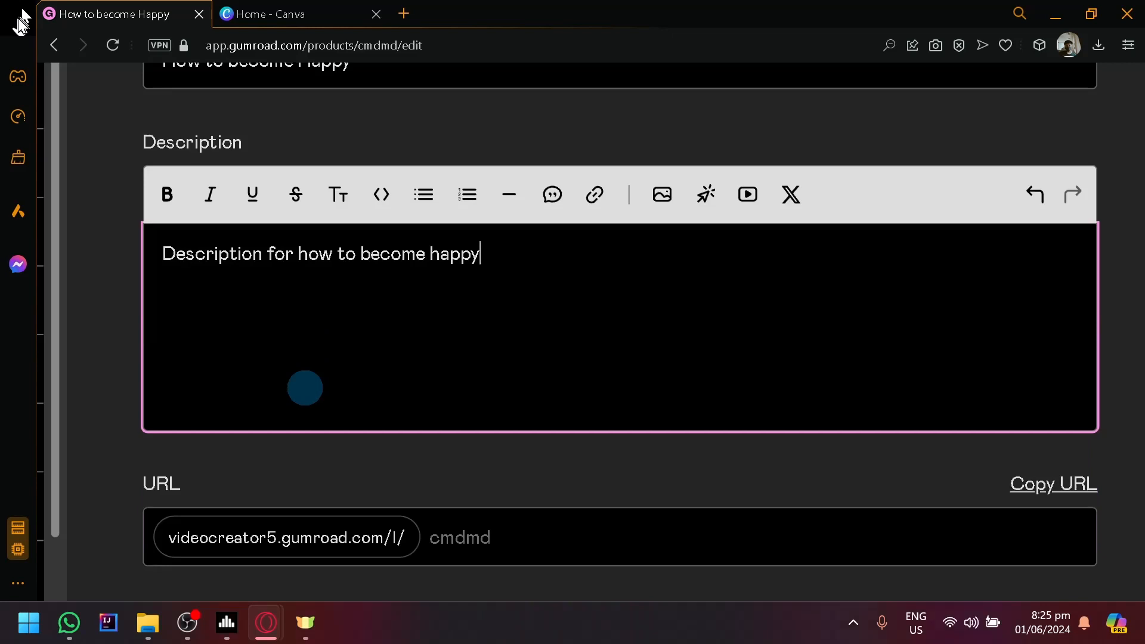
pyautogui.scroll(-2, 305, 387)
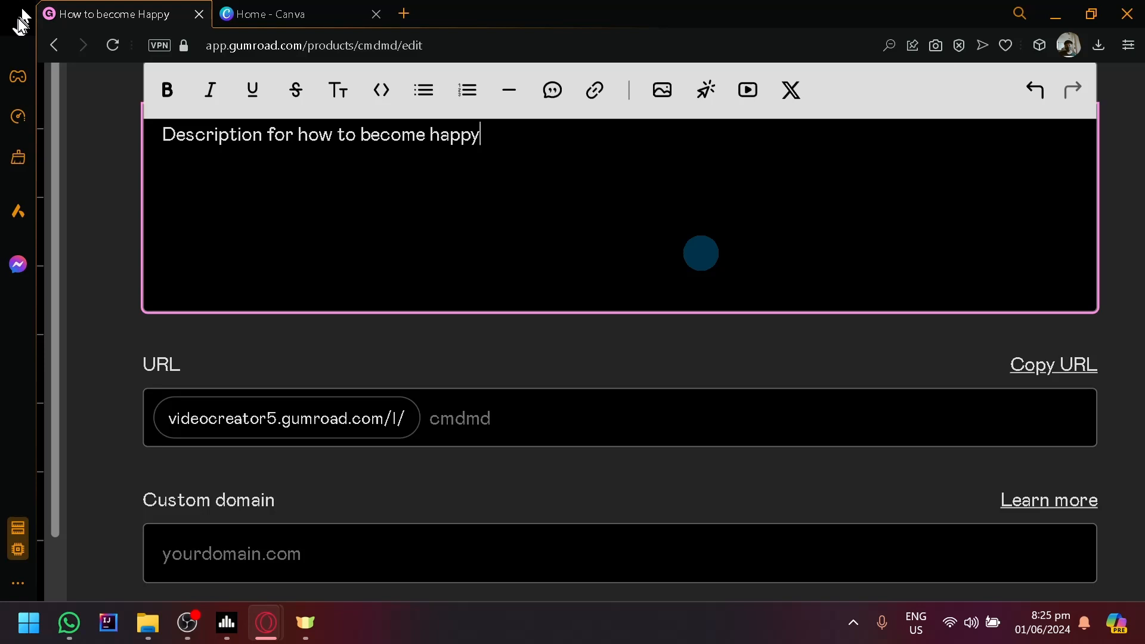
pyautogui.click(689, 419)
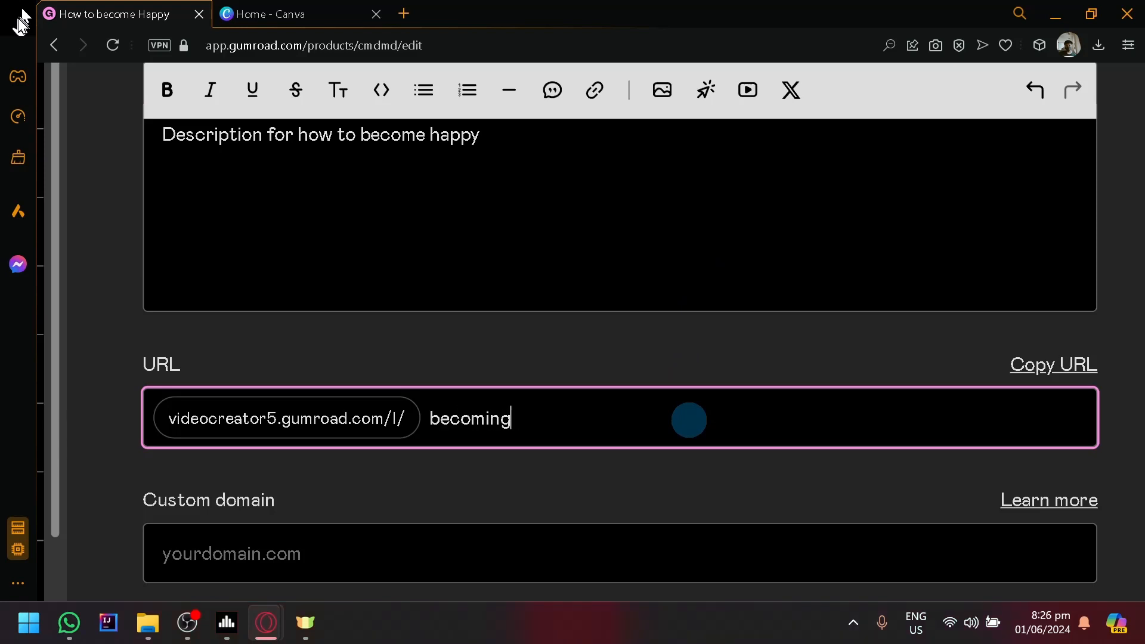
pyautogui.write('us')
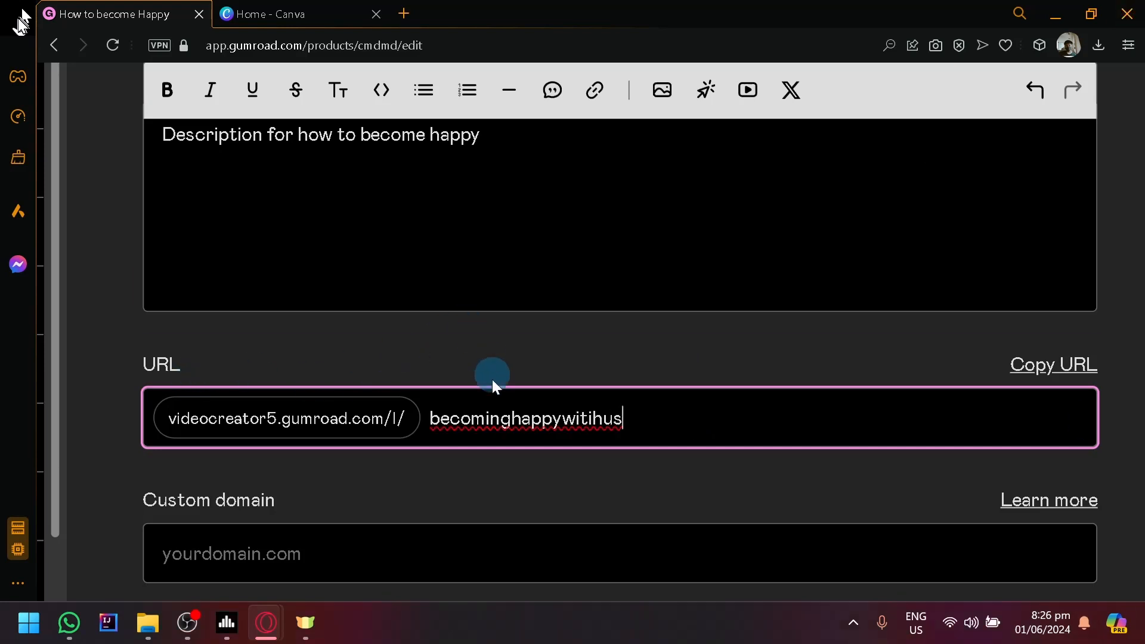
# Examine the product's URL prefix, the custom domain field and the image requirements in the Cover section.
pyautogui.scroll(-2, 492, 379)
pyautogui.click(491, 398)
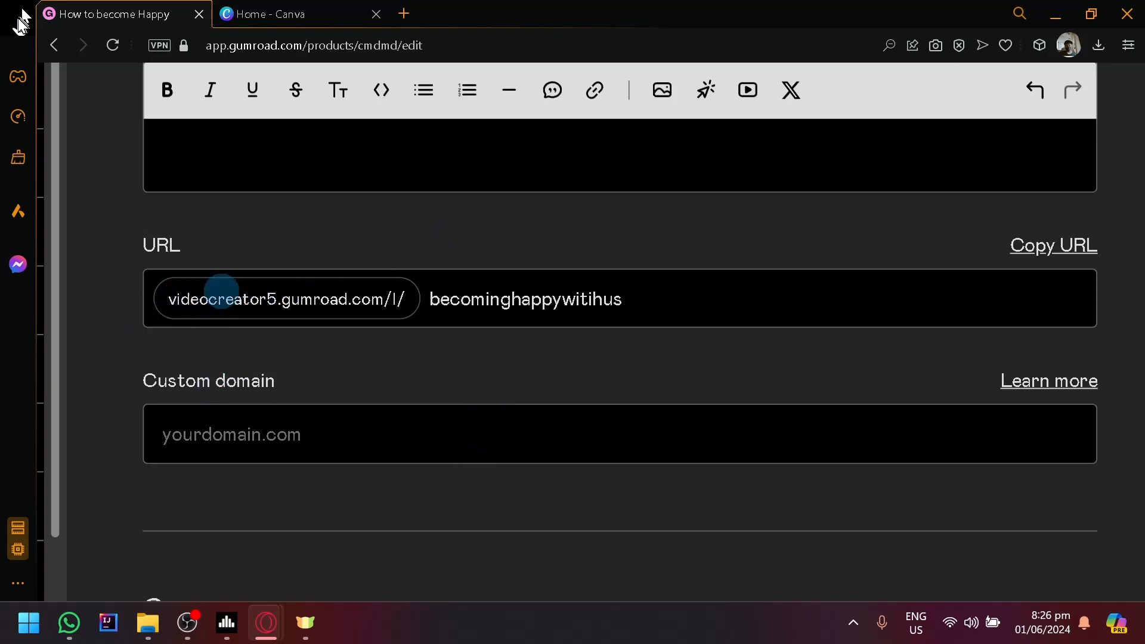
pyautogui.moveTo(168, 299); pyautogui.dragTo(321, 298)
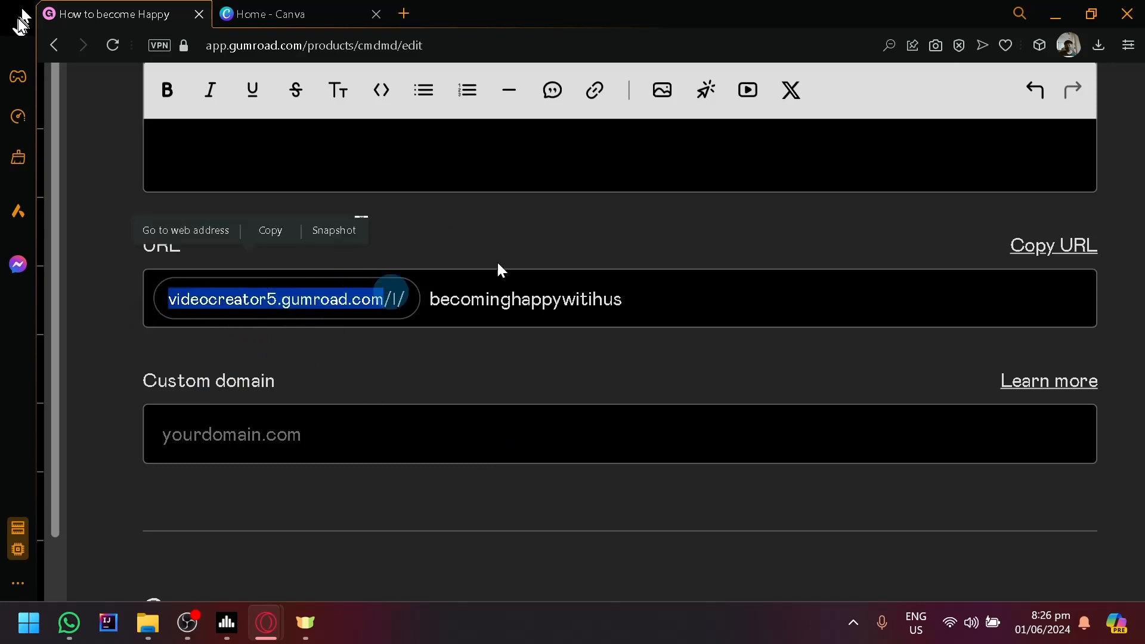
pyautogui.click(590, 391)
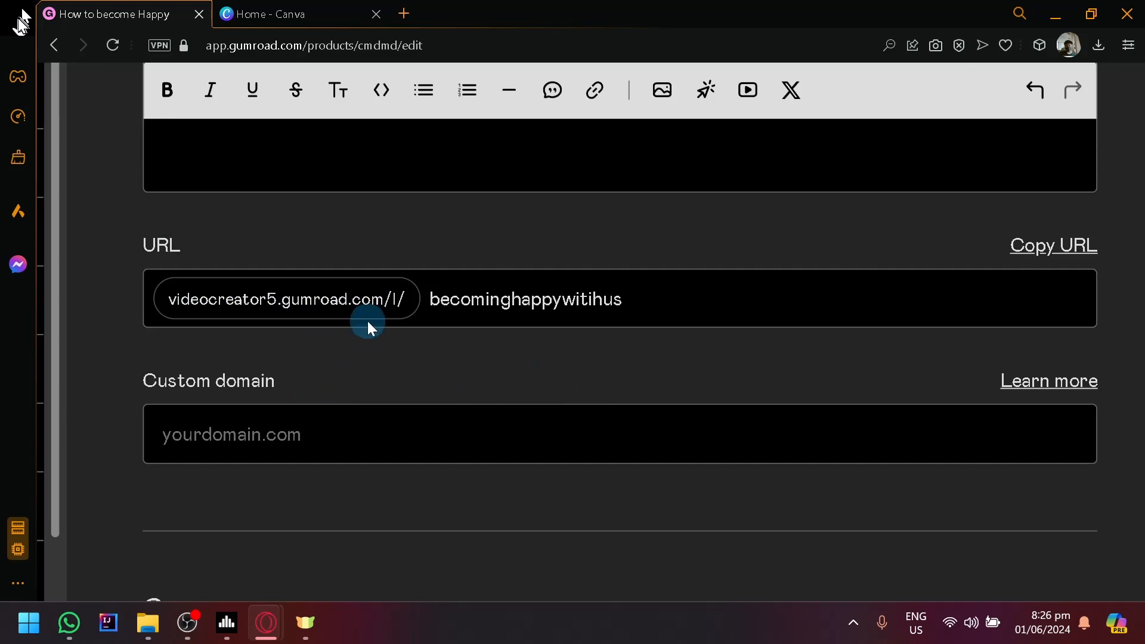
pyautogui.scroll(-6, 344, 395)
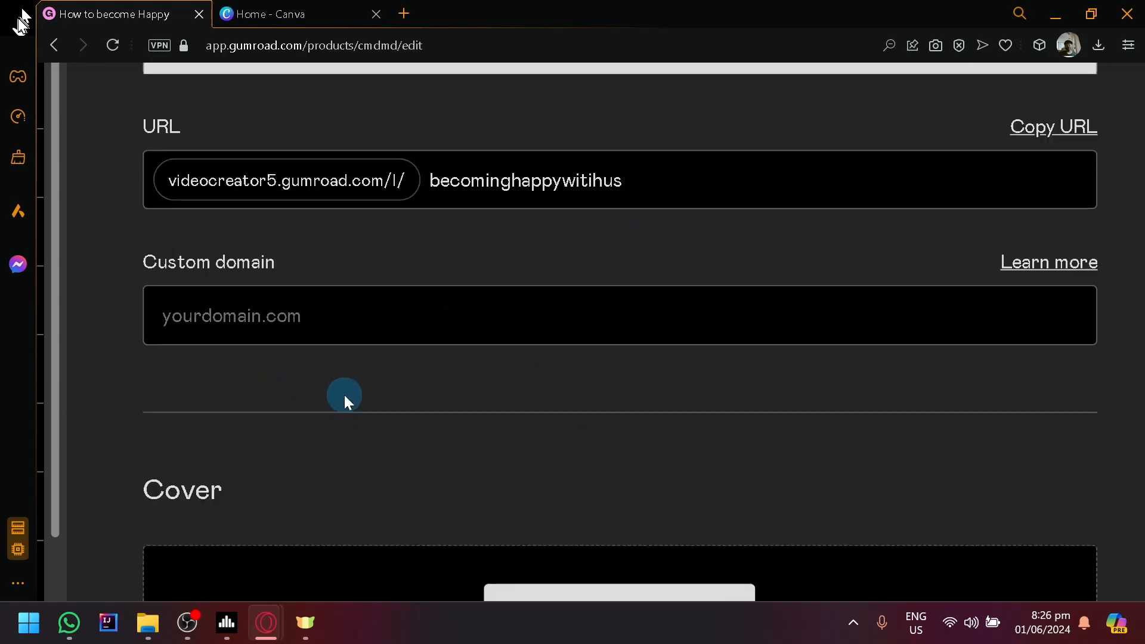
pyautogui.scroll(-2, 374, 371)
pyautogui.scroll(2, 477, 339)
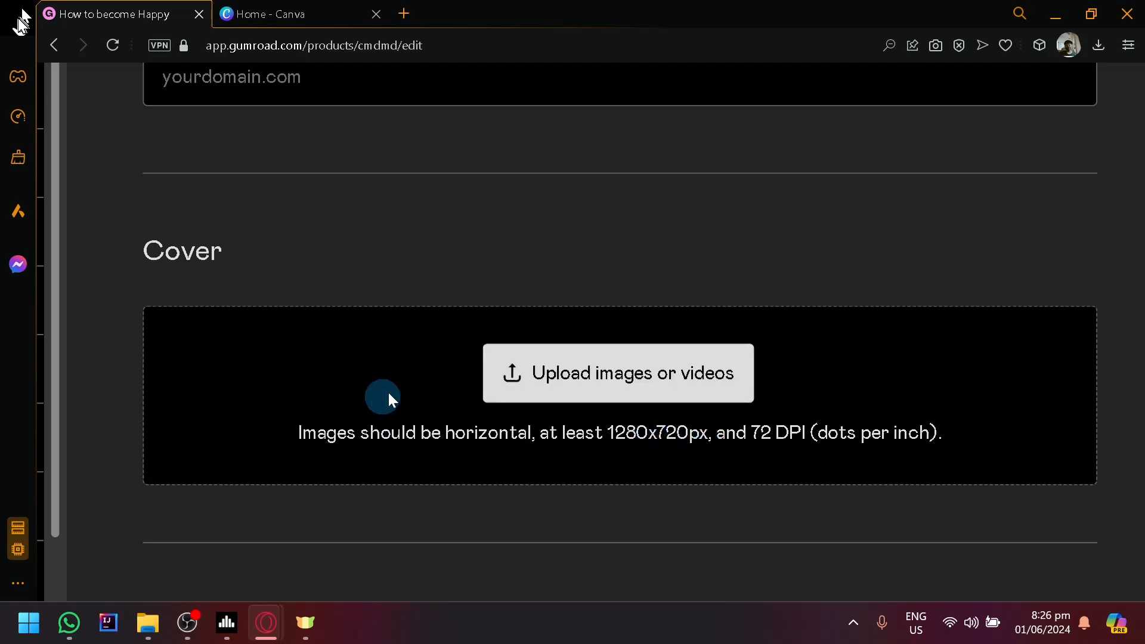
# Switch to Canva and create a new custom-size design of 1280 × 720 px.
pyautogui.click(305, 8)
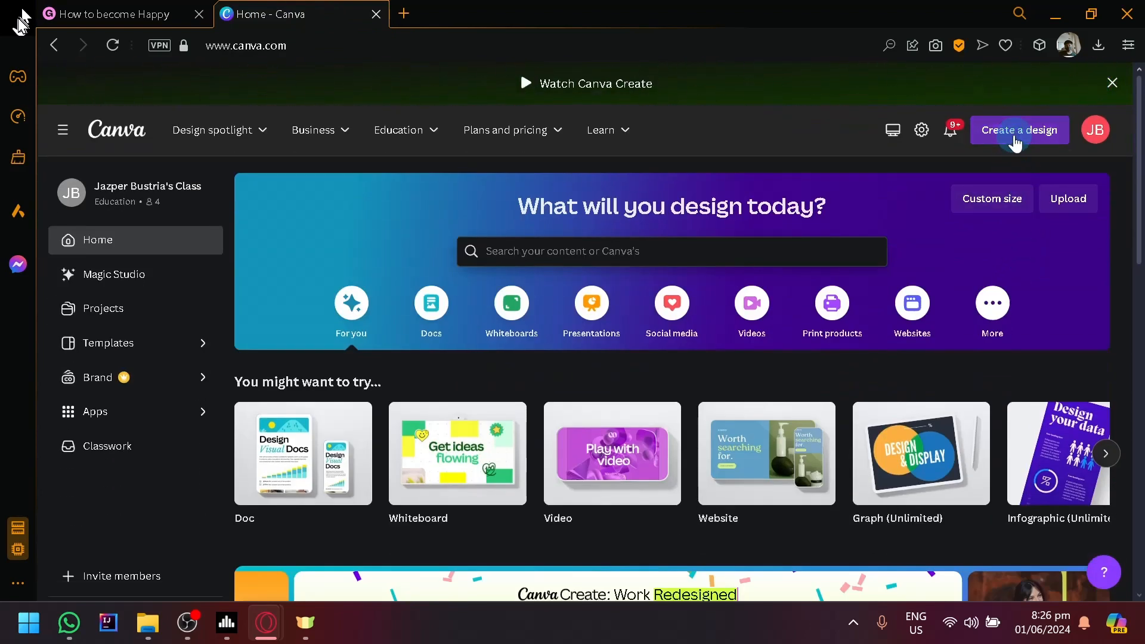
pyautogui.click(1015, 144)
pyautogui.click(997, 149)
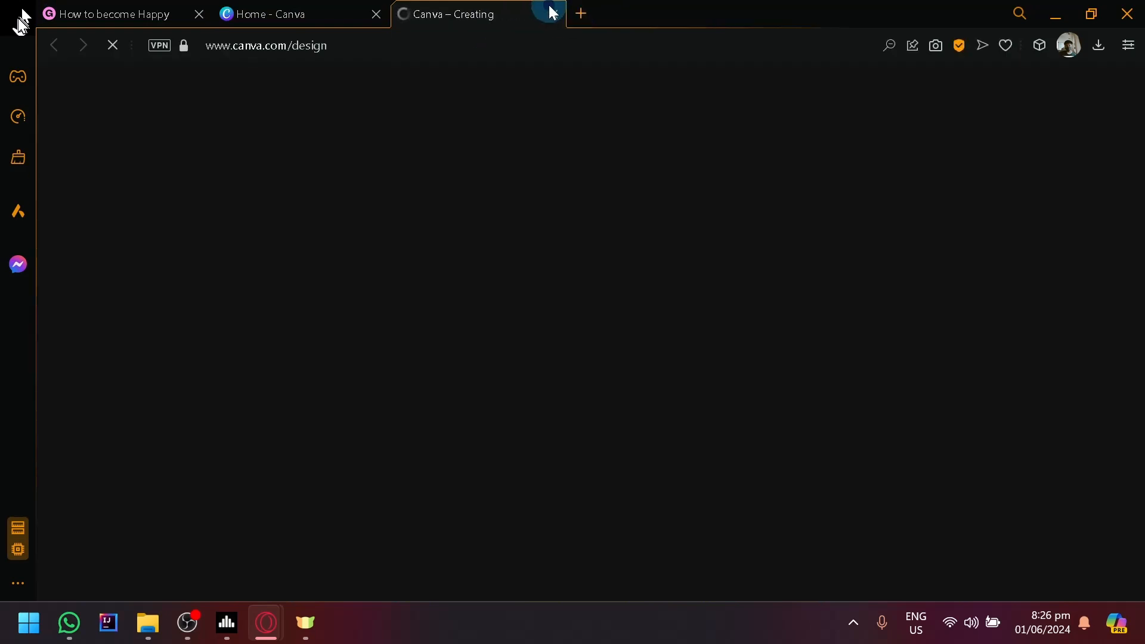
pyautogui.click(552, 13)
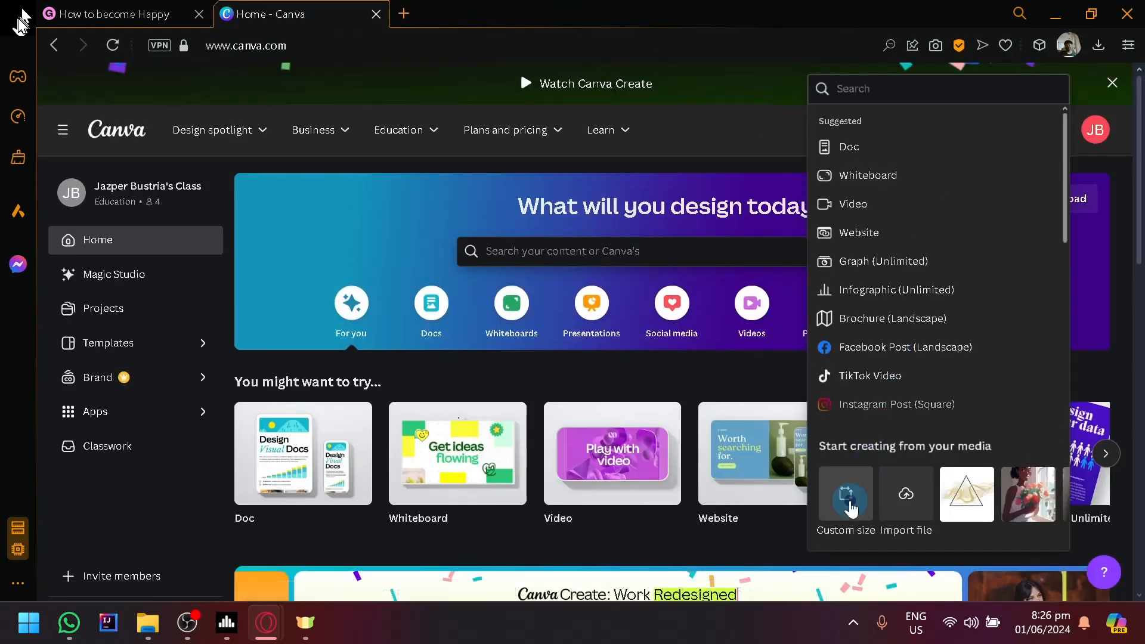
pyautogui.click(851, 507)
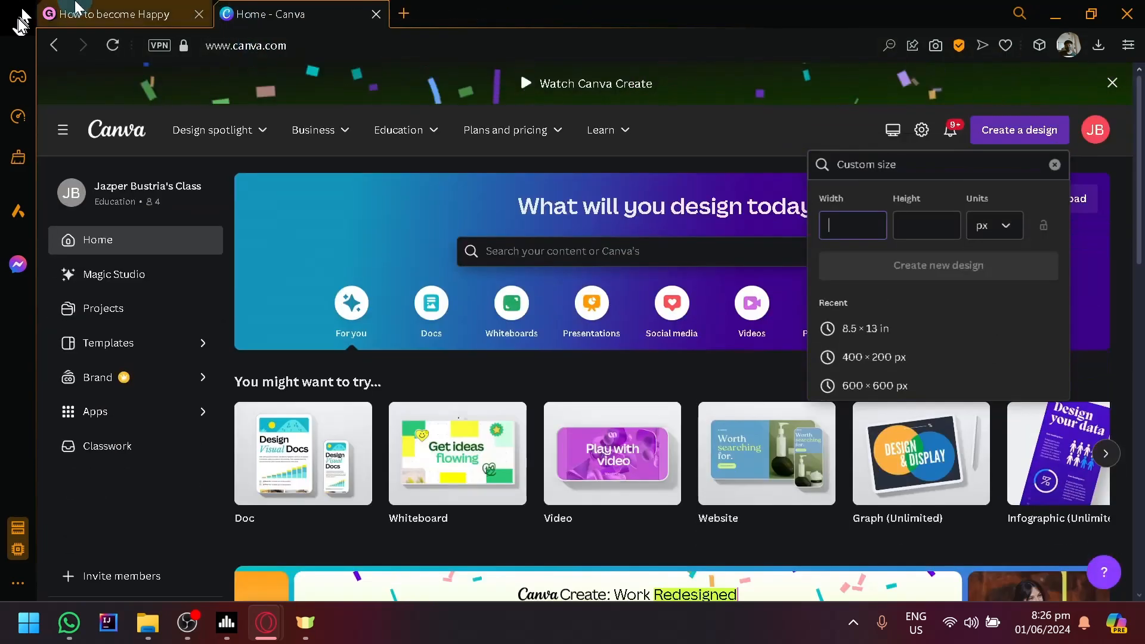
pyautogui.click(108, 7)
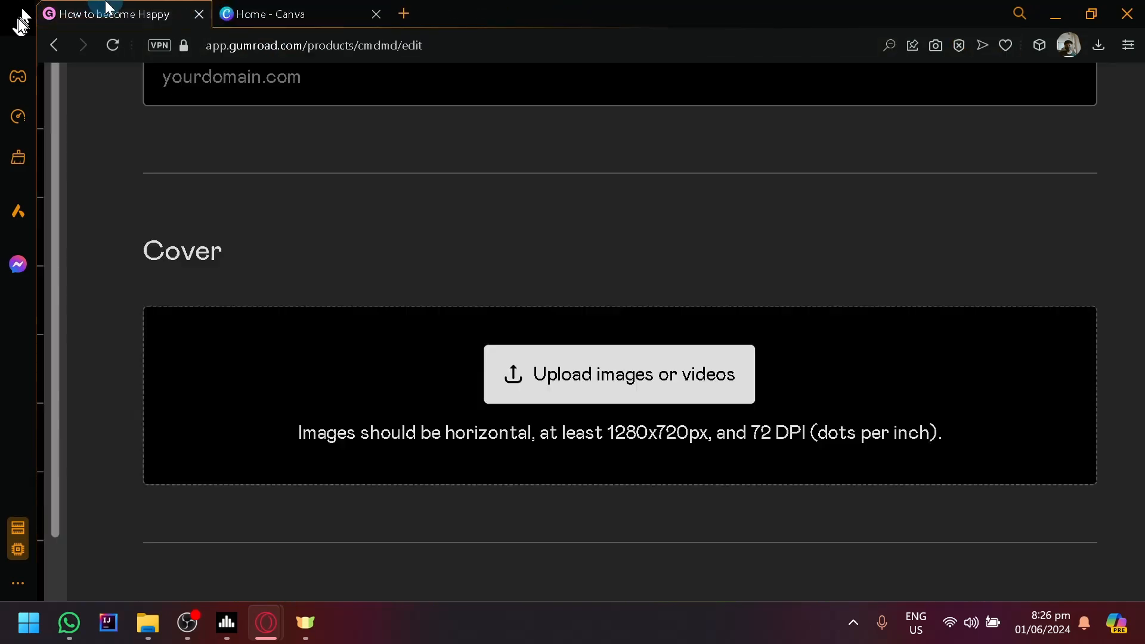
pyautogui.click(285, 14)
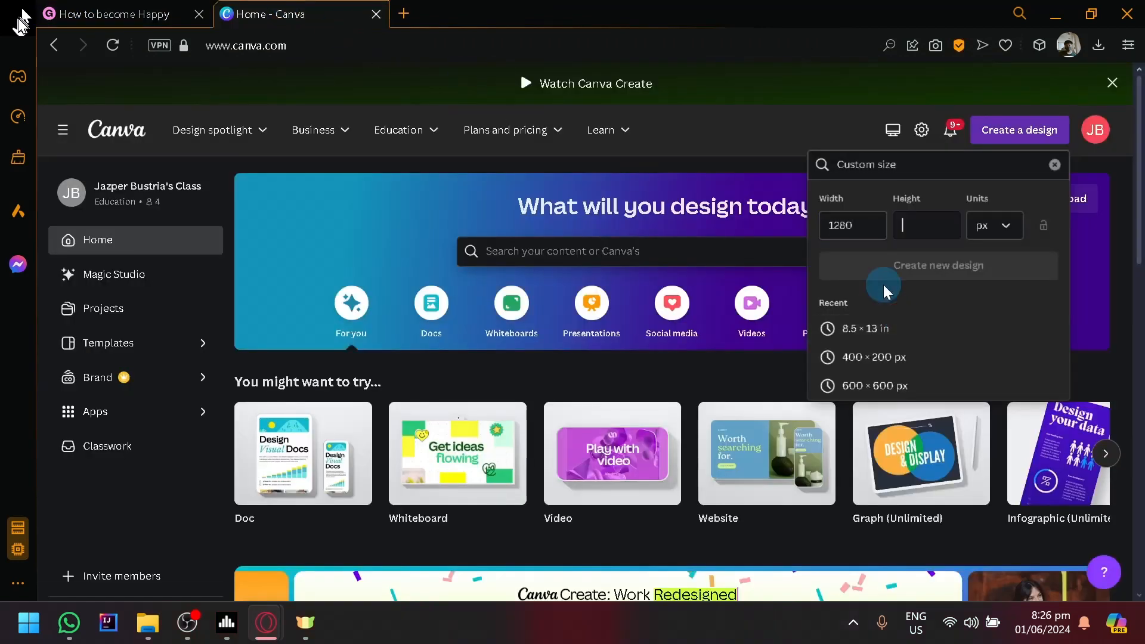
pyautogui.write('720')
pyautogui.click(892, 266)
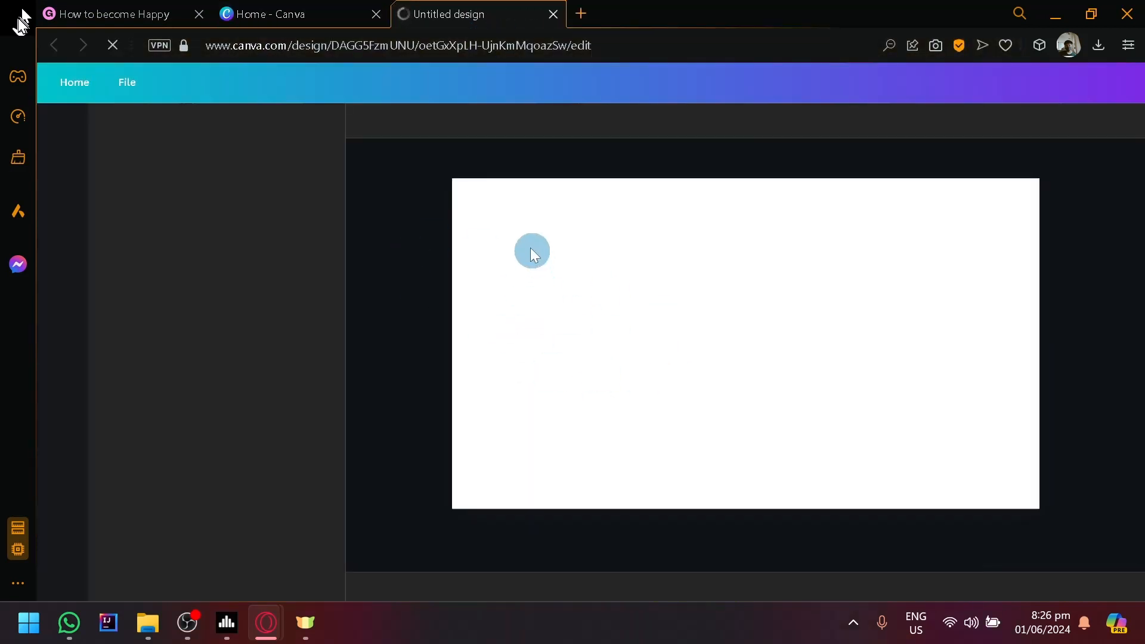
# Search the Canva design elements for "happiness" and limit the results to graphics.
pyautogui.click(114, 13)
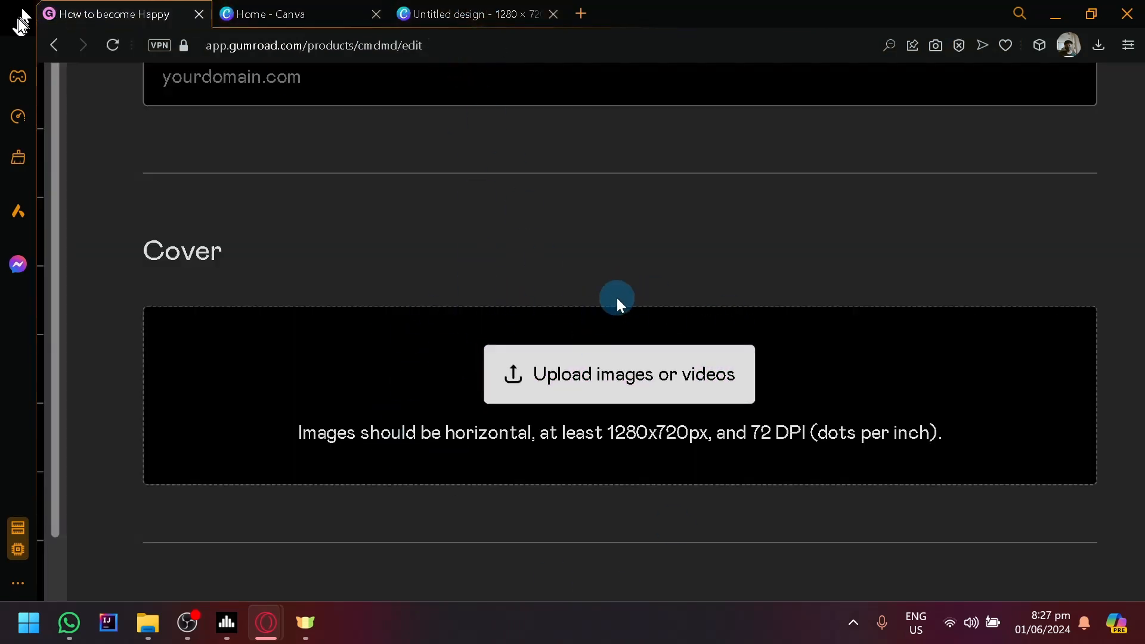
pyautogui.click(490, 6)
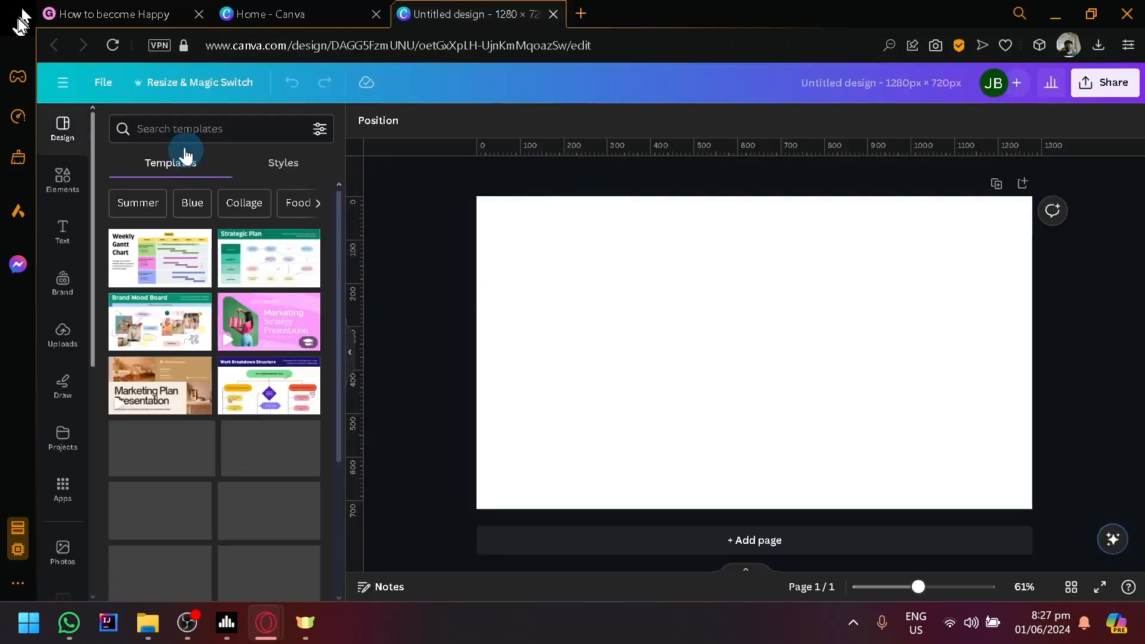
pyautogui.click(62, 206)
pyautogui.click(158, 136)
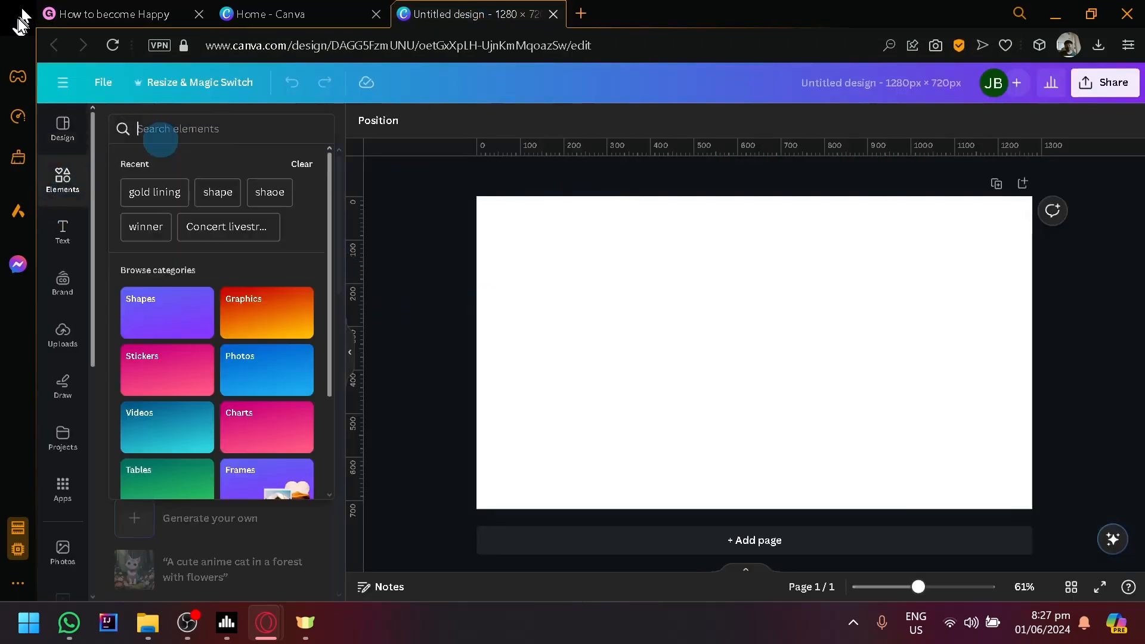
pyautogui.write('happiness')
pyautogui.press('Return')
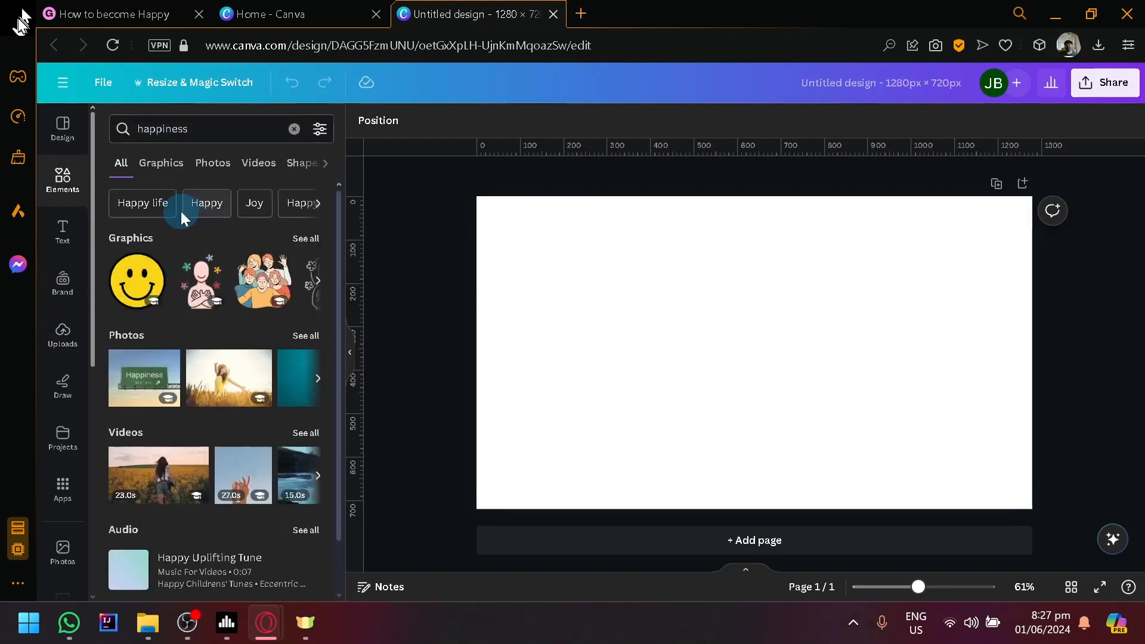
pyautogui.click(159, 176)
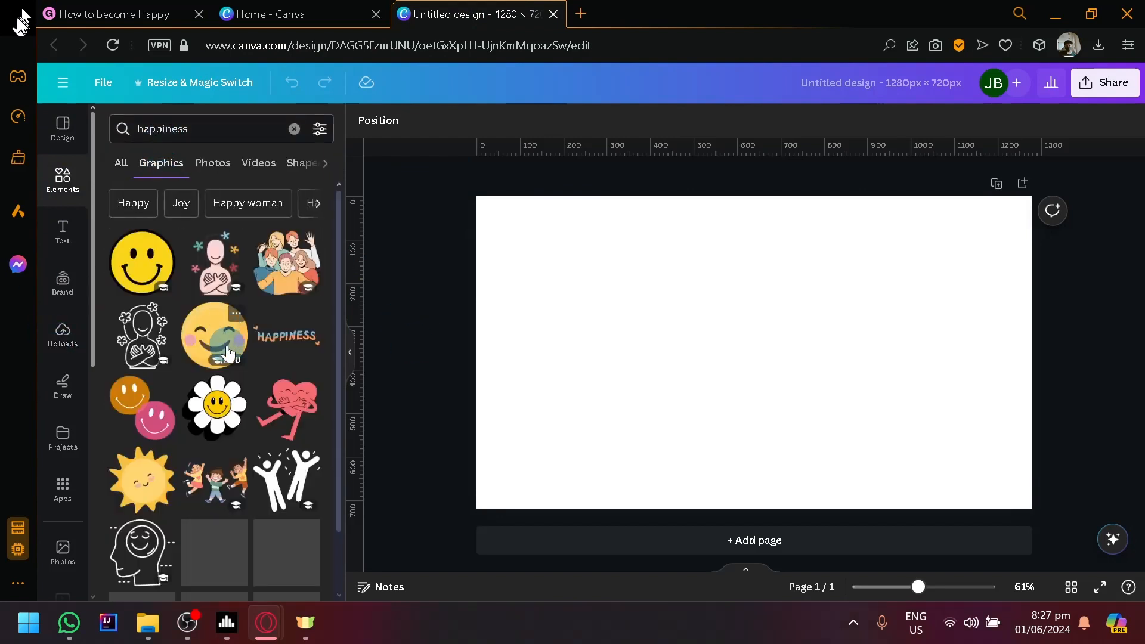
# Place the pink self-hugging figure, its black-and-white version, the waving group of friends and the "HAPPINESS" lettering on the blank page.
pyautogui.moveTo(218, 276); pyautogui.dragTo(573, 370)
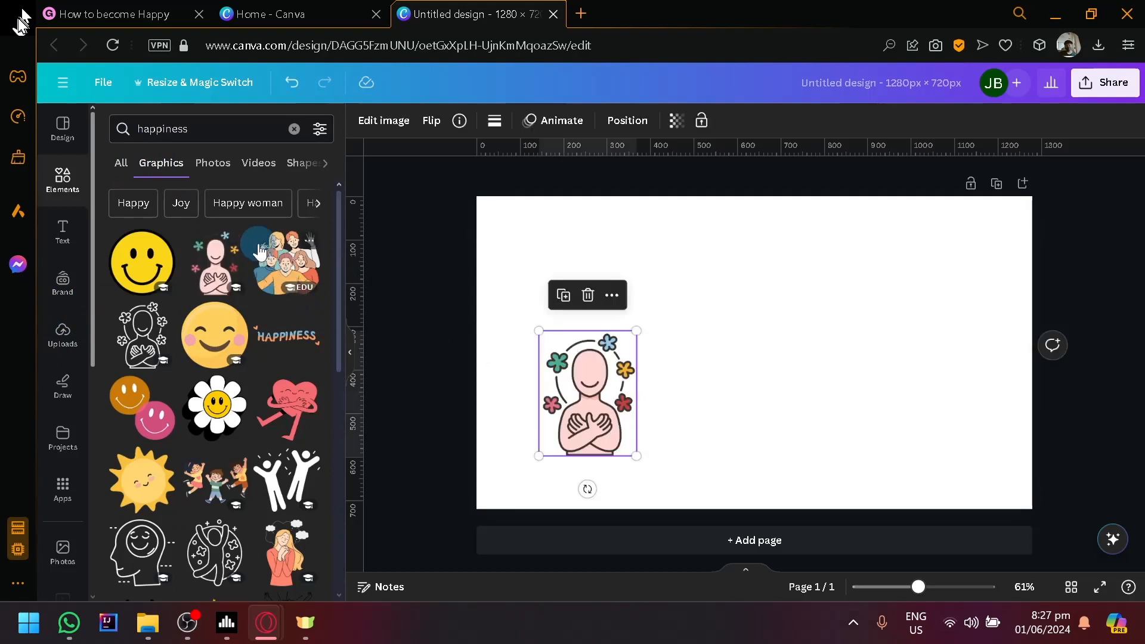
pyautogui.moveTo(286, 263); pyautogui.dragTo(743, 328)
pyautogui.moveTo(143, 254); pyautogui.dragTo(602, 192)
pyautogui.moveTo(142, 334); pyautogui.dragTo(558, 265)
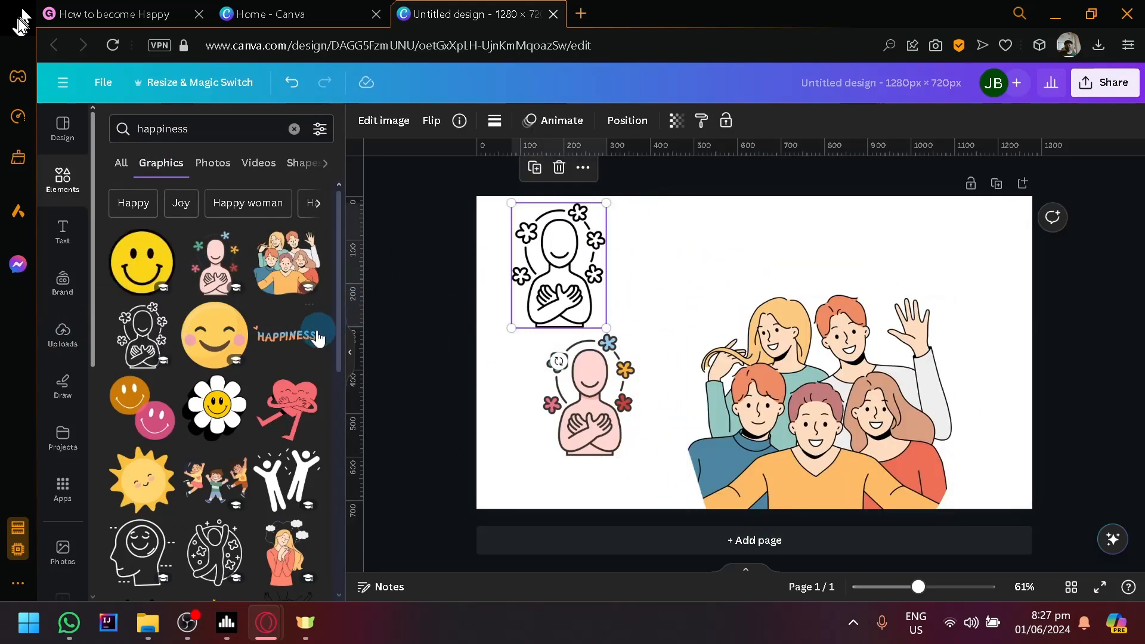
pyautogui.moveTo(316, 325); pyautogui.dragTo(708, 279)
# Delete the black-and-white figure and add the hugging heart, the smiling daisy and the orange and pink smileys around the page.
pyautogui.moveTo(286, 405); pyautogui.dragTo(501, 406)
pyautogui.click(537, 265)
pyautogui.press('Delete')
pyautogui.moveTo(216, 405); pyautogui.dragTo(534, 257)
pyautogui.moveTo(142, 406); pyautogui.dragTo(931, 295)
# Add the woman with thought clouds near the page's centre and the toasting group of friends in its lower right corner.
pyautogui.scroll(-5, 280, 412)
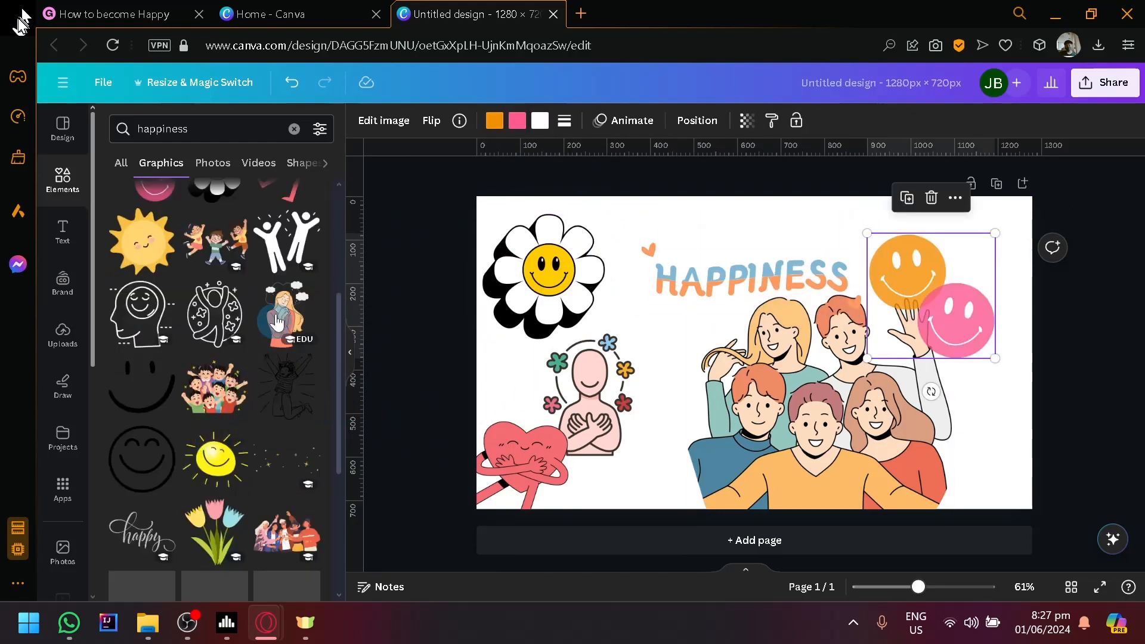
pyautogui.moveTo(286, 313); pyautogui.dragTo(626, 352)
pyautogui.scroll(-3, 215, 387)
pyautogui.moveTo(286, 416); pyautogui.dragTo(793, 403)
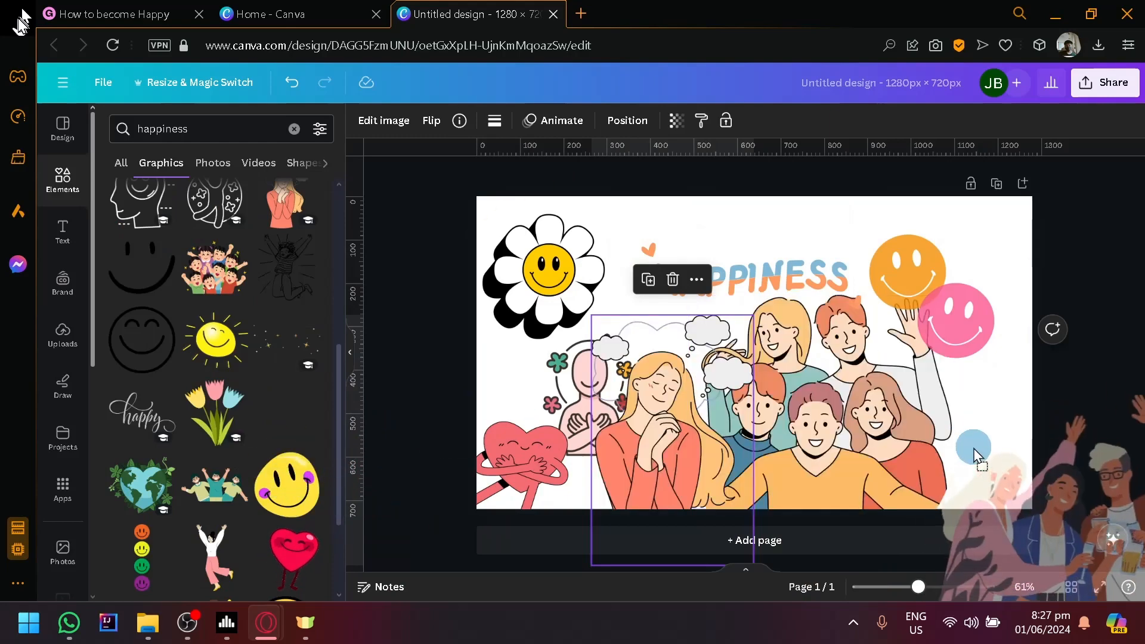
pyautogui.hotkey('ctrl', 'z')
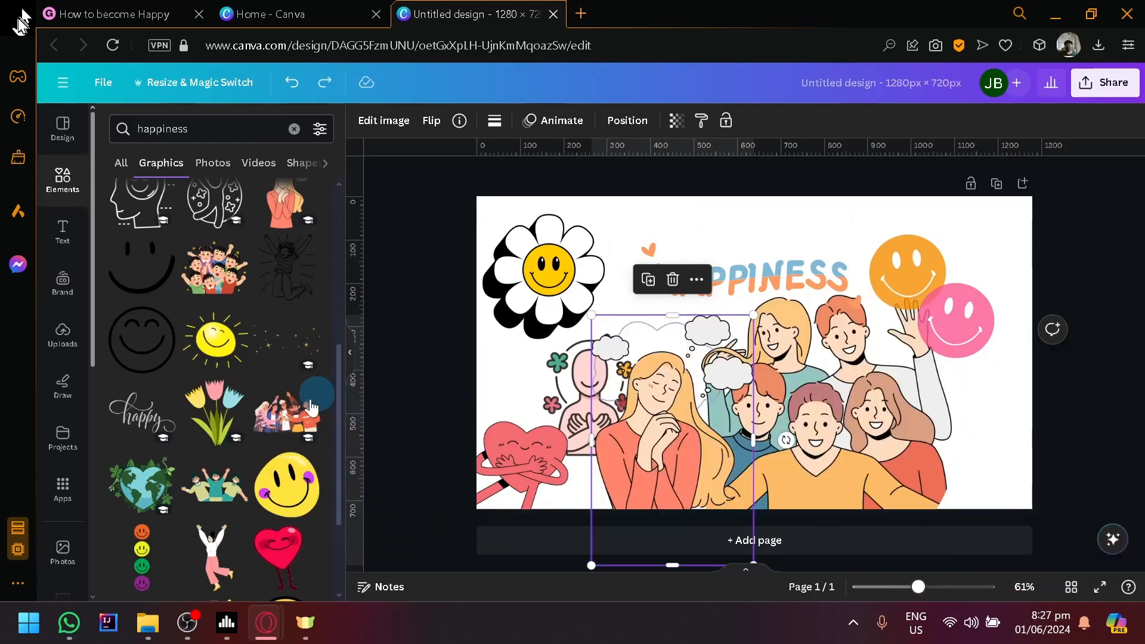
pyautogui.click(286, 417)
pyautogui.moveTo(763, 403); pyautogui.dragTo(987, 496)
# Add the graphic of cheering people in teal shirts to the lower left part of the page.
pyautogui.scroll(-2, 292, 483)
pyautogui.scroll(-2, 179, 466)
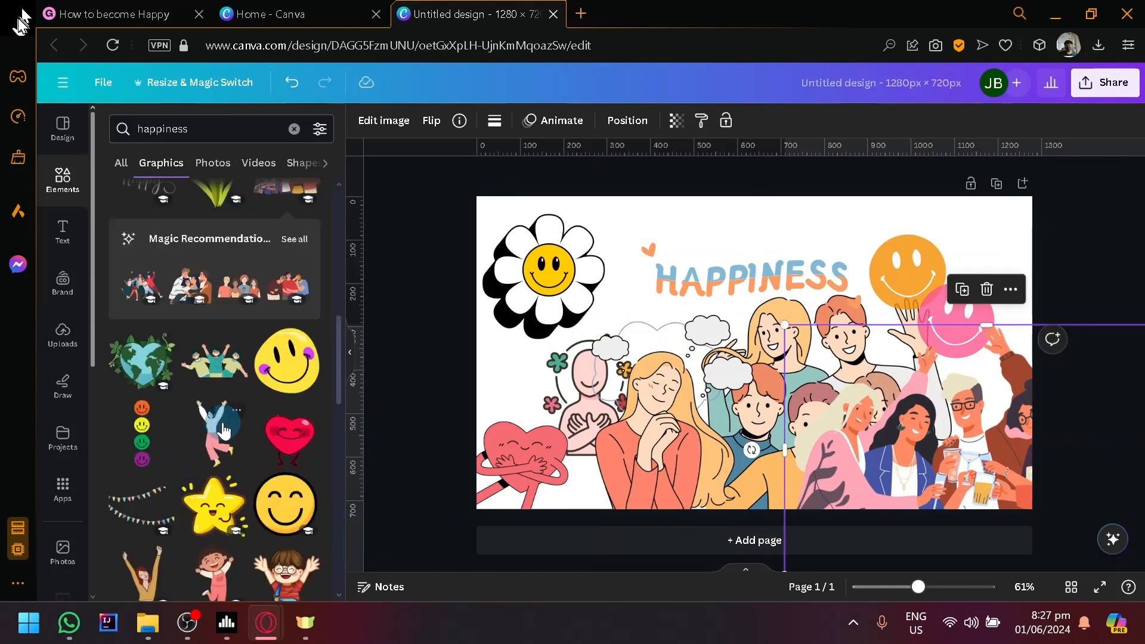
pyautogui.click(249, 384)
pyautogui.moveTo(816, 376); pyautogui.dragTo(591, 464)
# Send the cheering people in teal shirts to the back, behind all other graphics.
pyautogui.rightClick(596, 463)
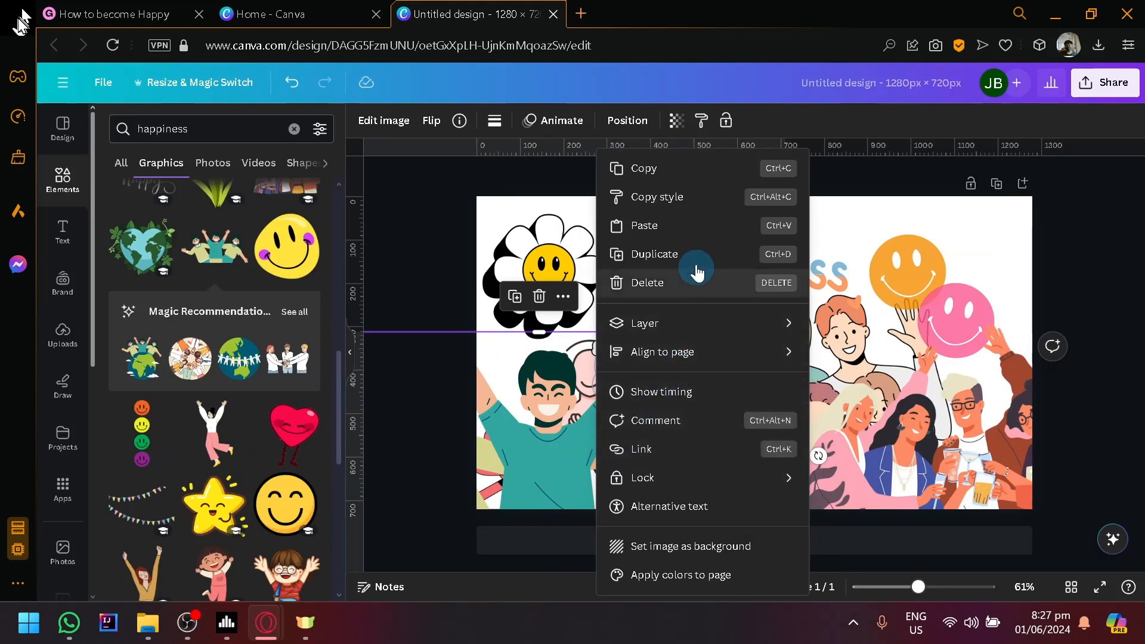
pyautogui.moveTo(684, 339)
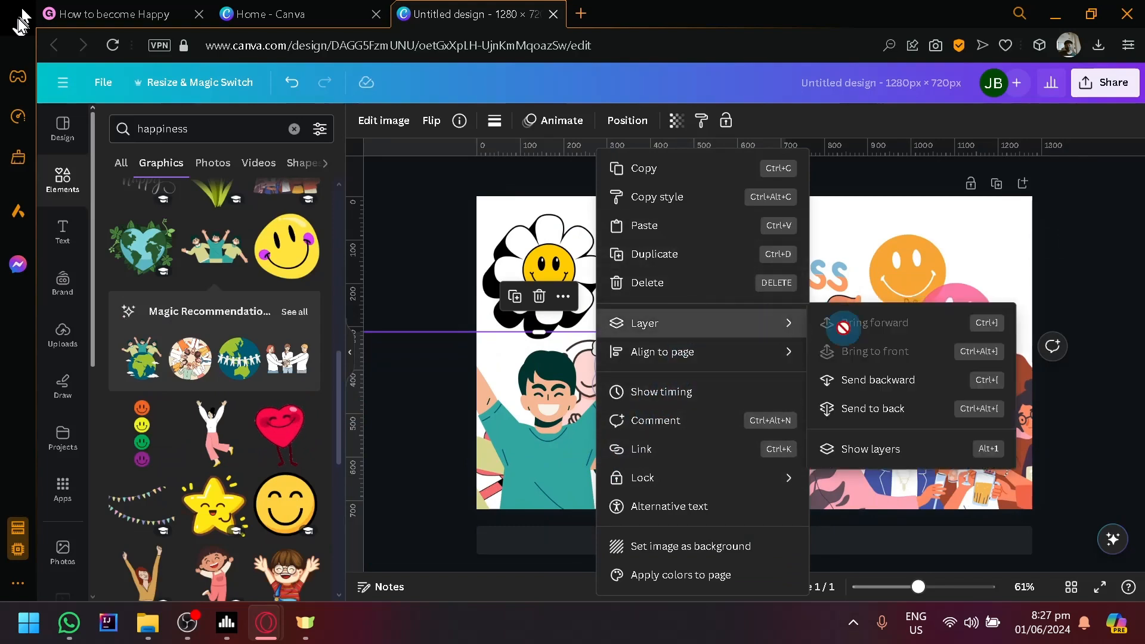
pyautogui.click(880, 397)
pyautogui.rightClick(566, 444)
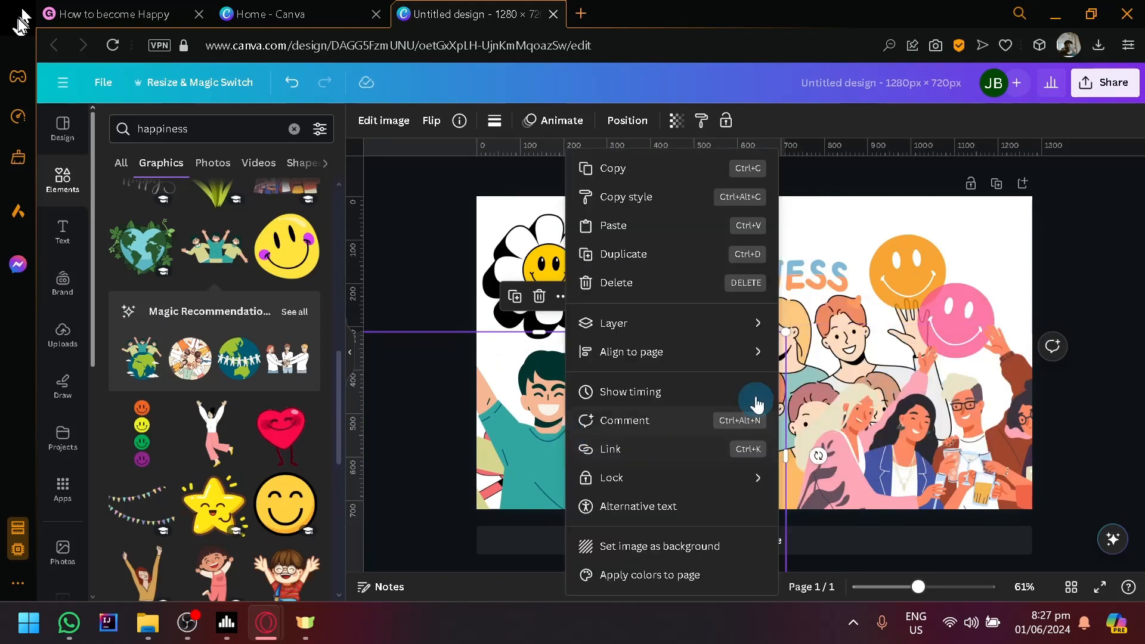
pyautogui.click(745, 327)
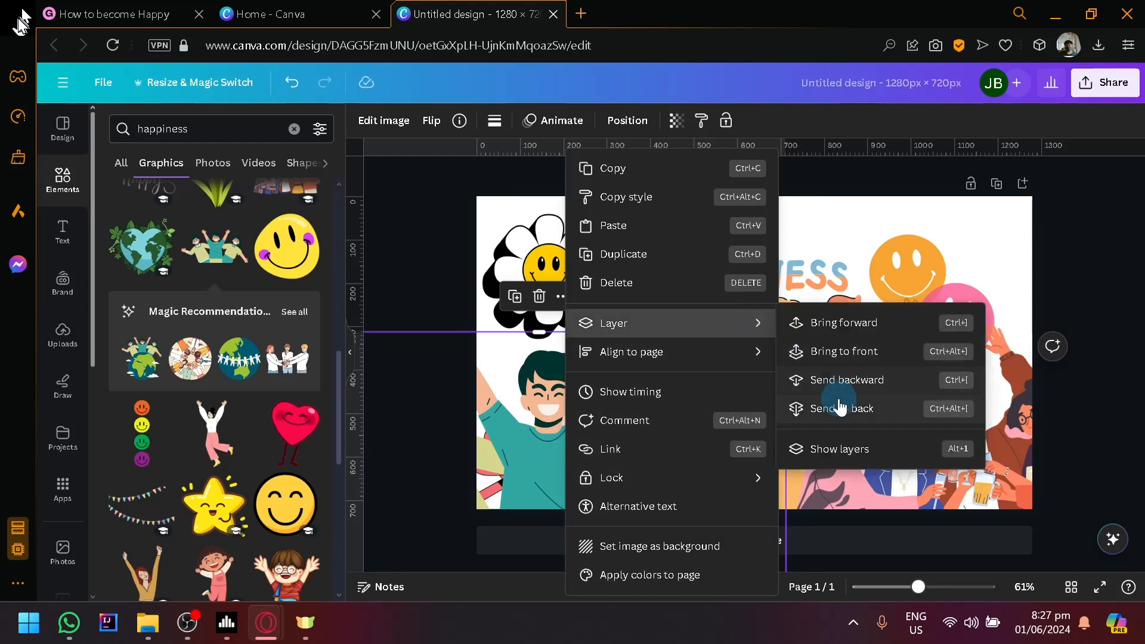
pyautogui.click(841, 409)
pyautogui.click(1100, 265)
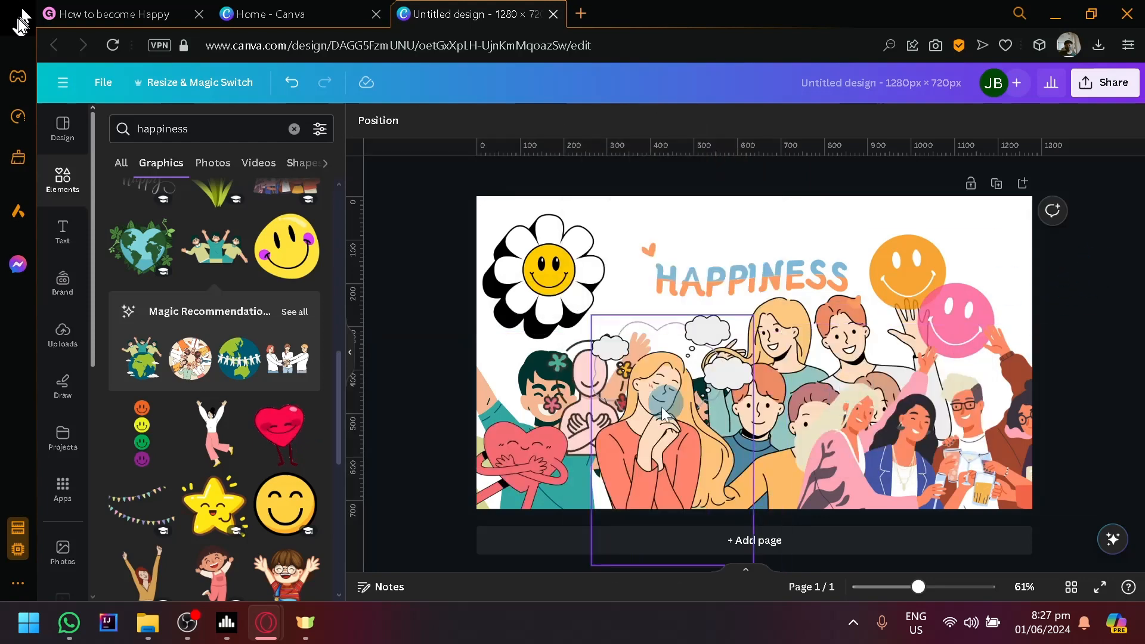
# Move the hugging heart and the pink self-hugging figure off the page, and shift the two smileys closer to its upper right corner.
pyautogui.moveTo(537, 468); pyautogui.dragTo(419, 469)
pyautogui.moveTo(573, 399); pyautogui.dragTo(348, 463)
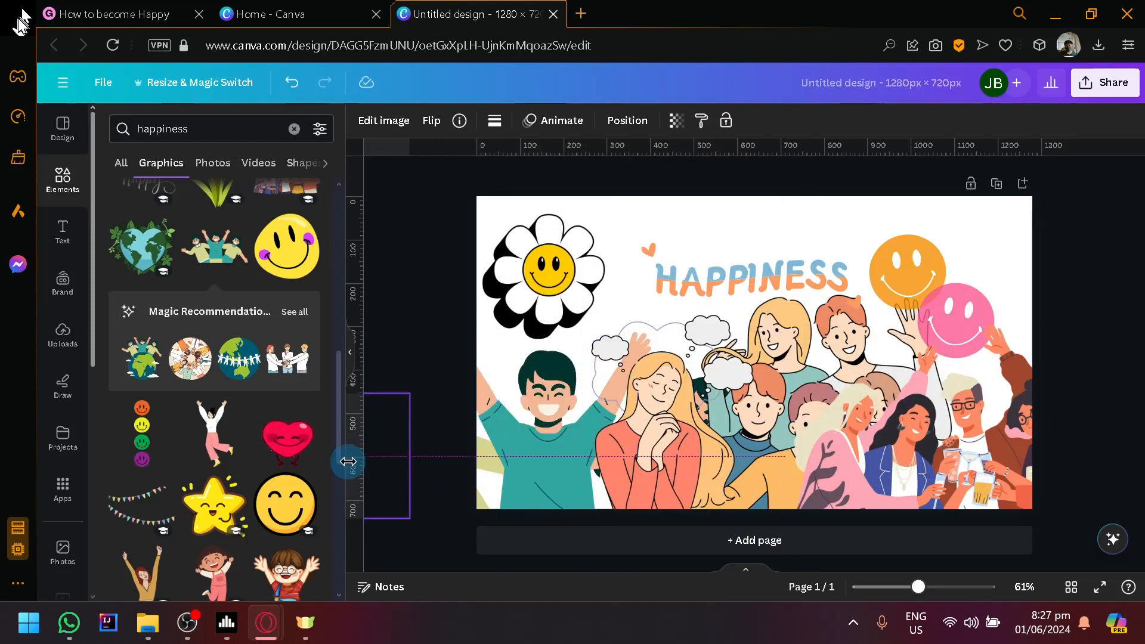
pyautogui.moveTo(936, 286); pyautogui.dragTo(969, 266)
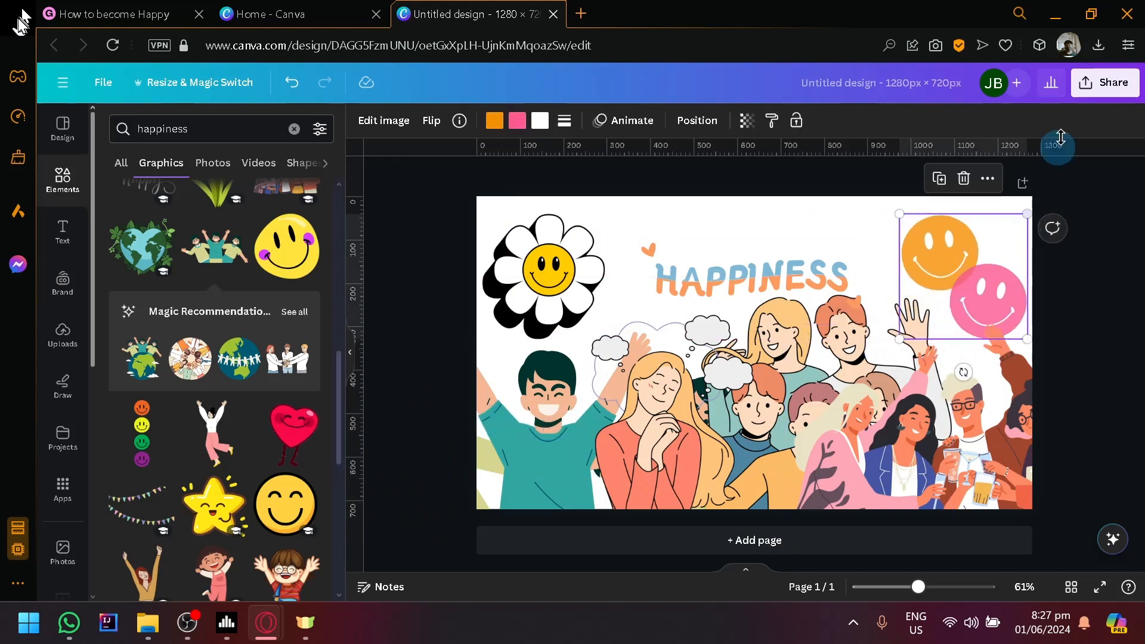
# Download the finished cover design as a PNG at 1,280 × 720 px.
pyautogui.click(1094, 87)
pyautogui.click(918, 442)
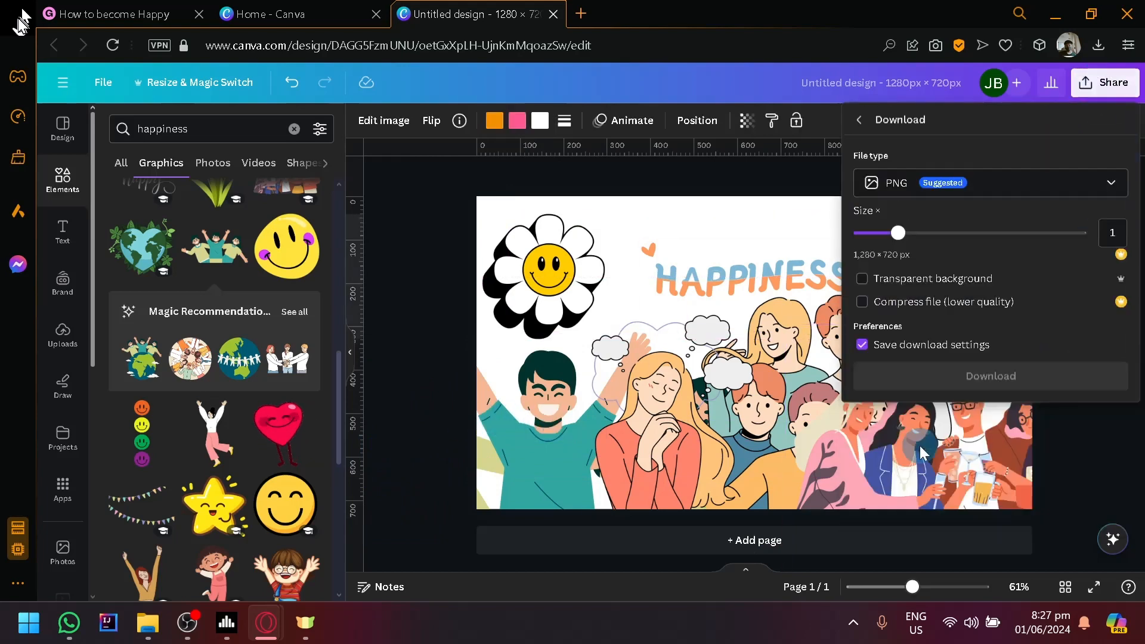
pyautogui.click(953, 375)
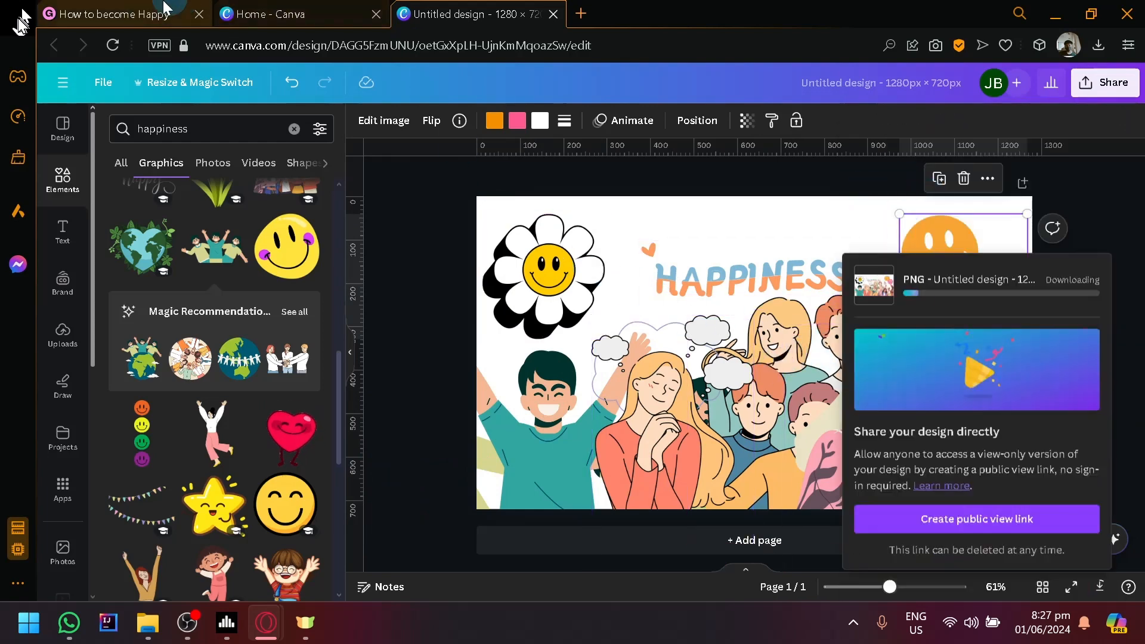
# Switch back to the Gumroad product page and upload the Canva-designed cover image from the computer as the product's cover.
pyautogui.click(102, 8)
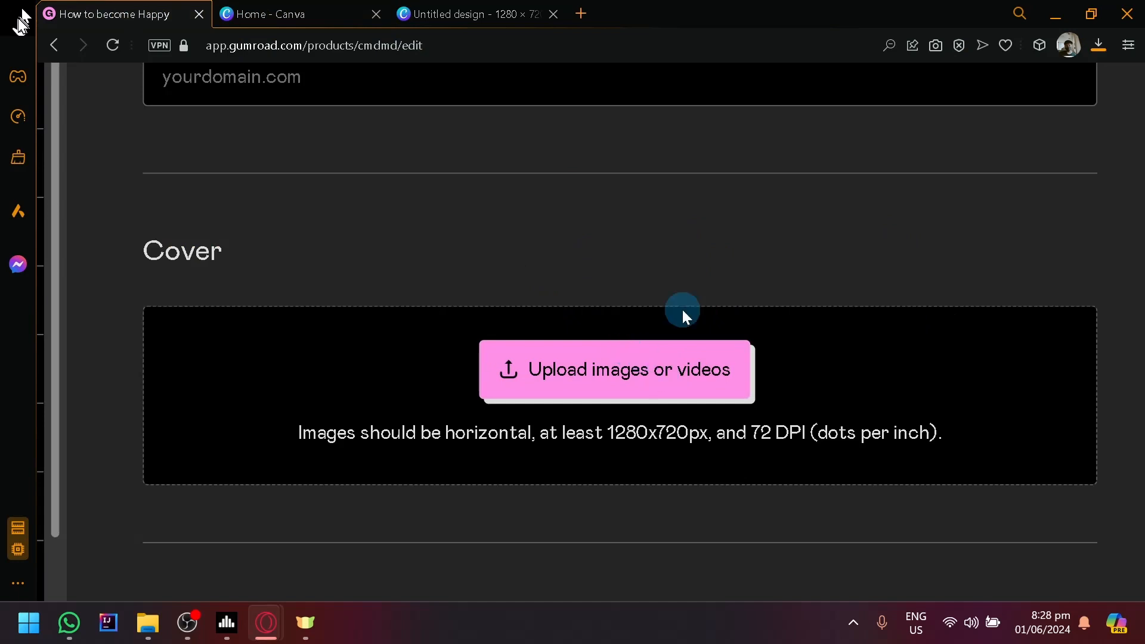
pyautogui.click(702, 370)
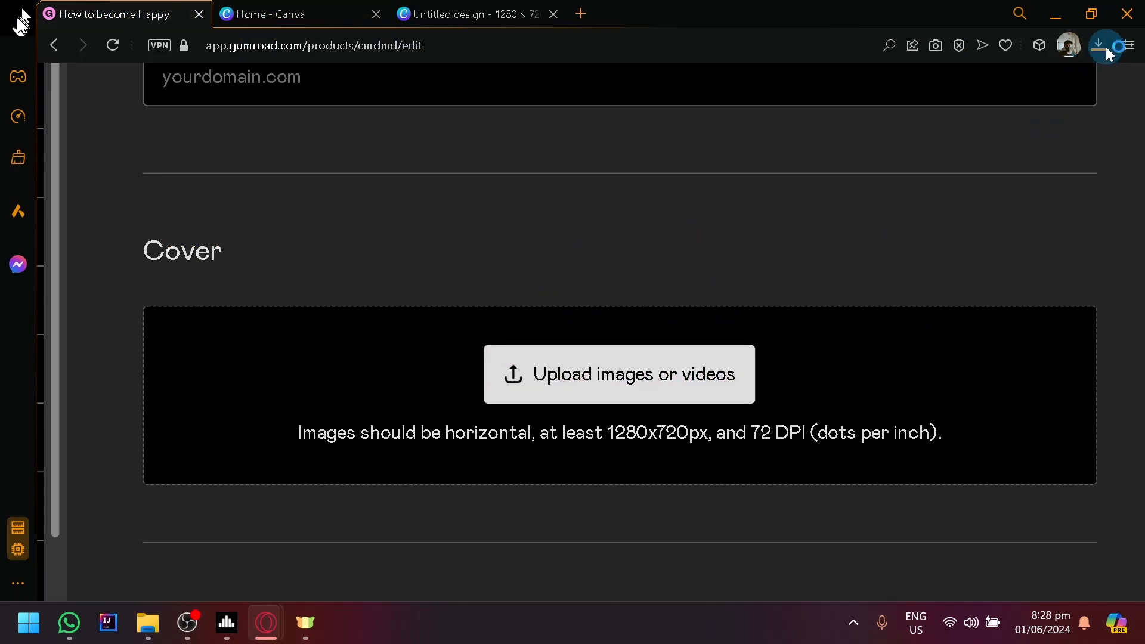
pyautogui.click(724, 372)
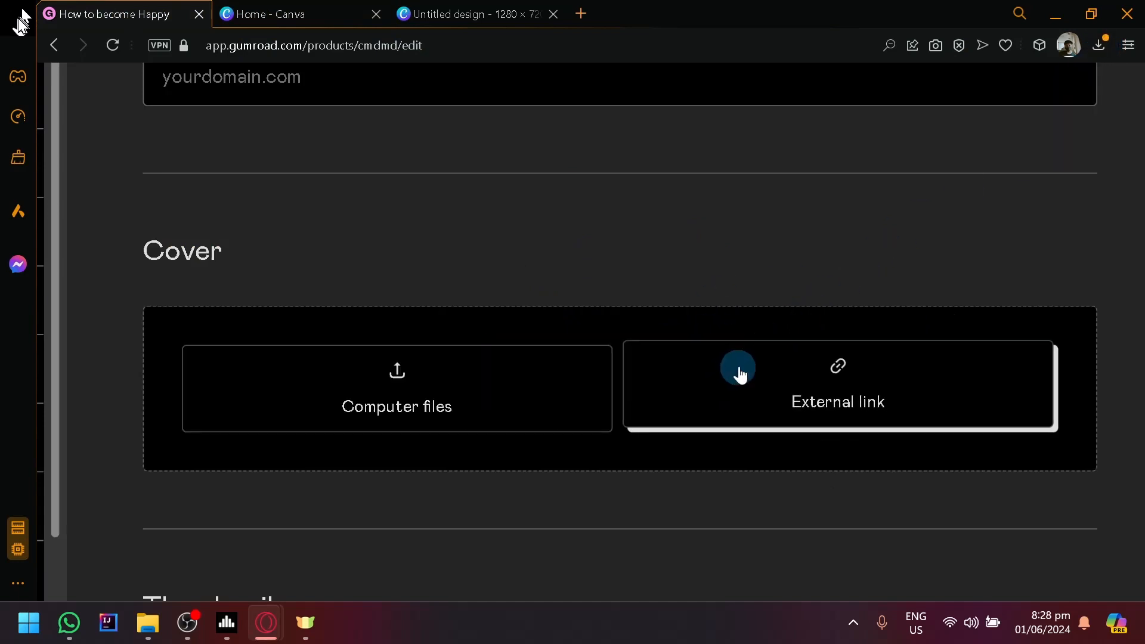
pyautogui.click(535, 427)
pyautogui.click(203, 431)
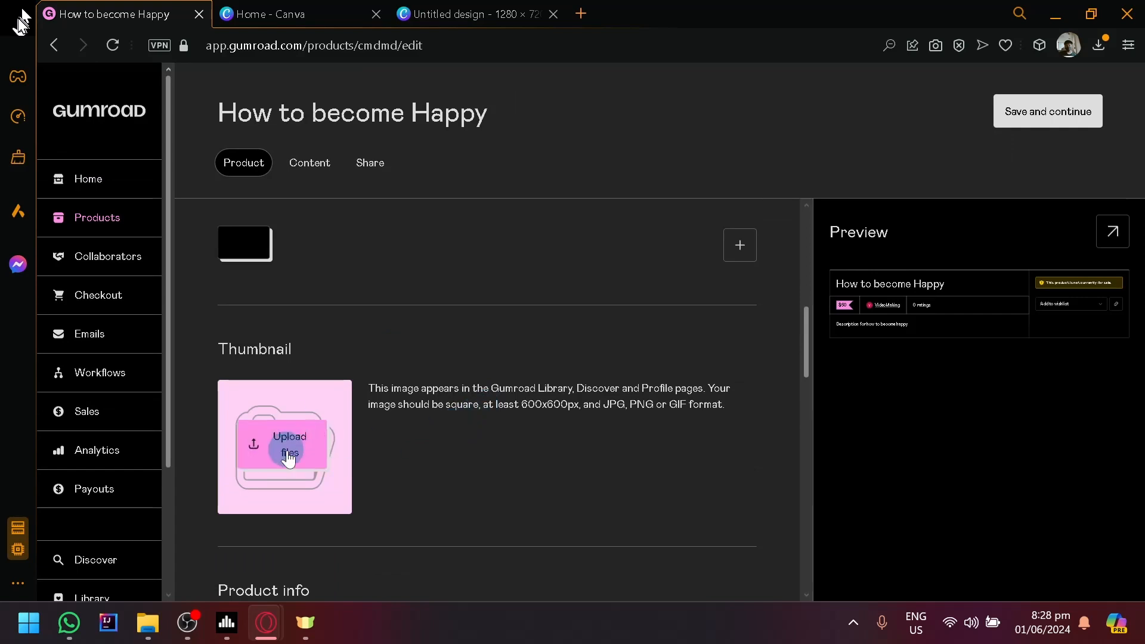
# In Canva, create a new custom-size design of 600 × 600 px for the product's square thumbnail.
pyautogui.scroll(-6, 551, 461)
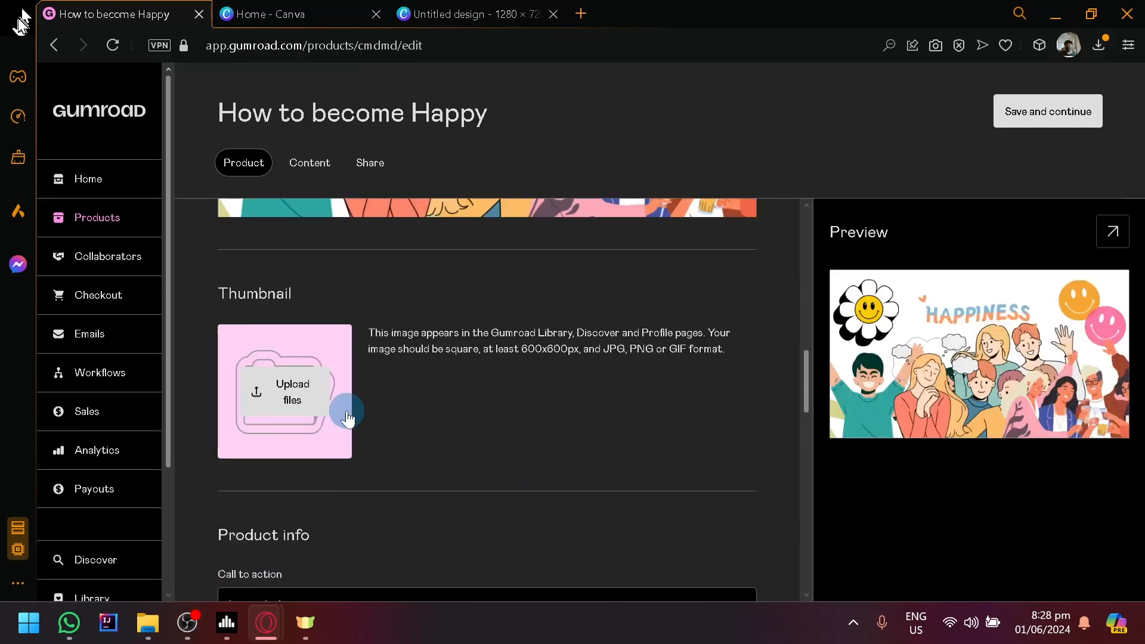
pyautogui.scroll(5, 347, 411)
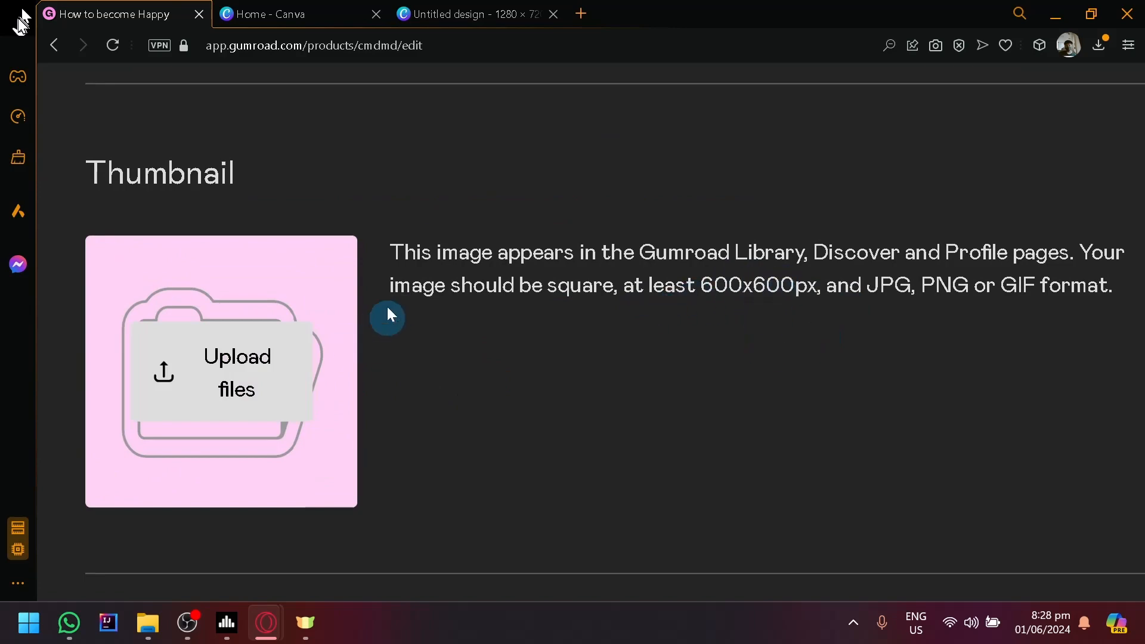
pyautogui.click(268, 13)
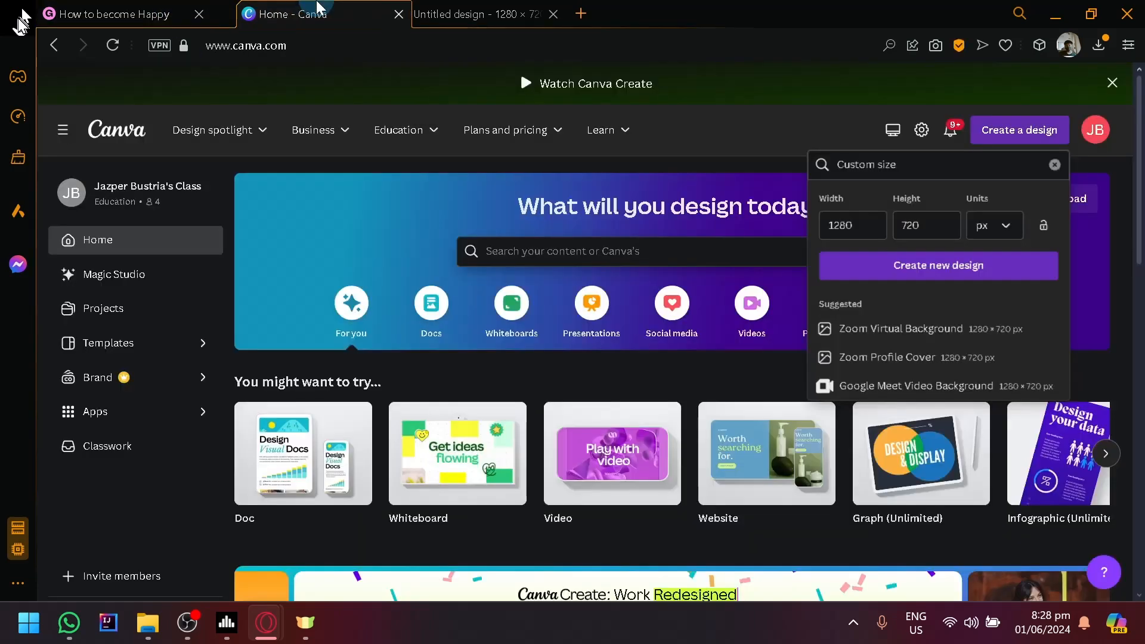
pyautogui.doubleClick(835, 225)
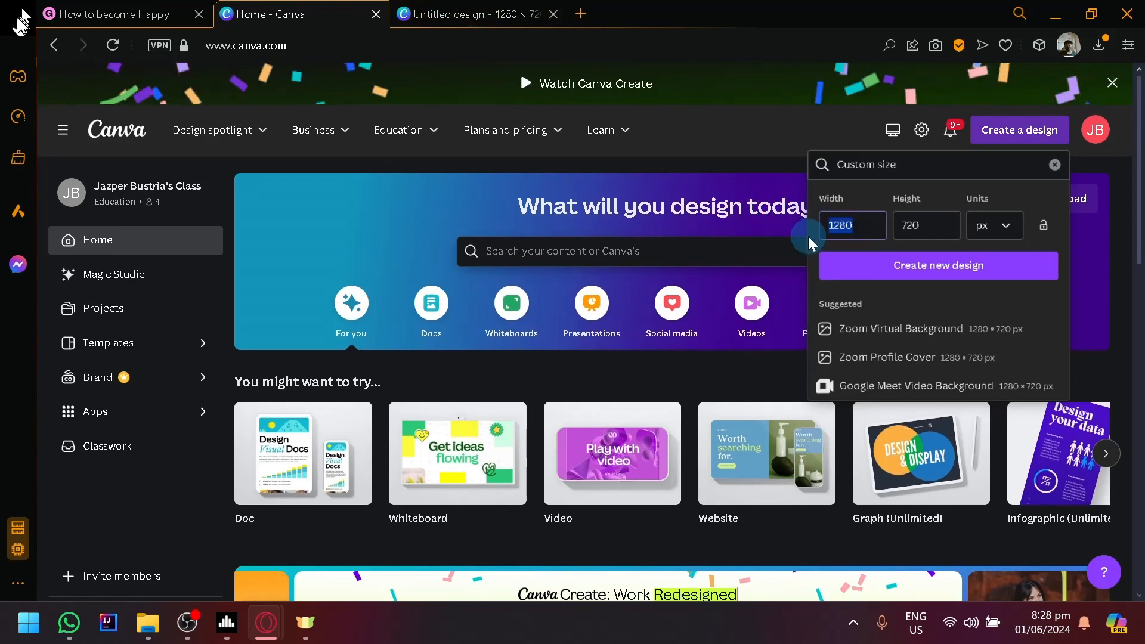
pyautogui.write('600')
pyautogui.press('Tab')
pyautogui.write('600')
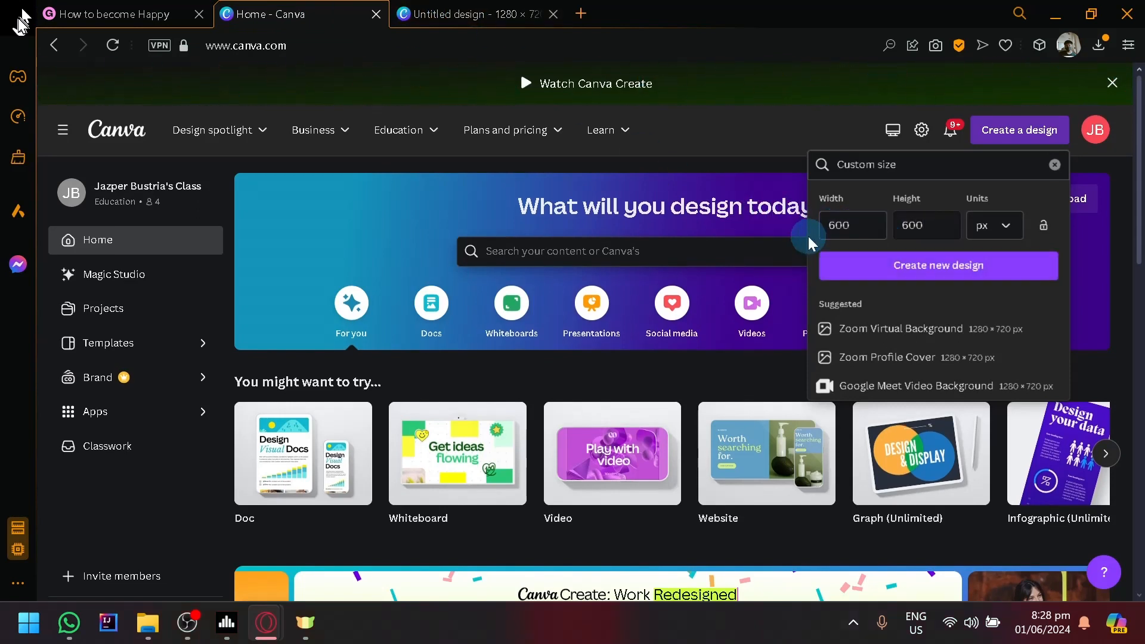
pyautogui.click(882, 270)
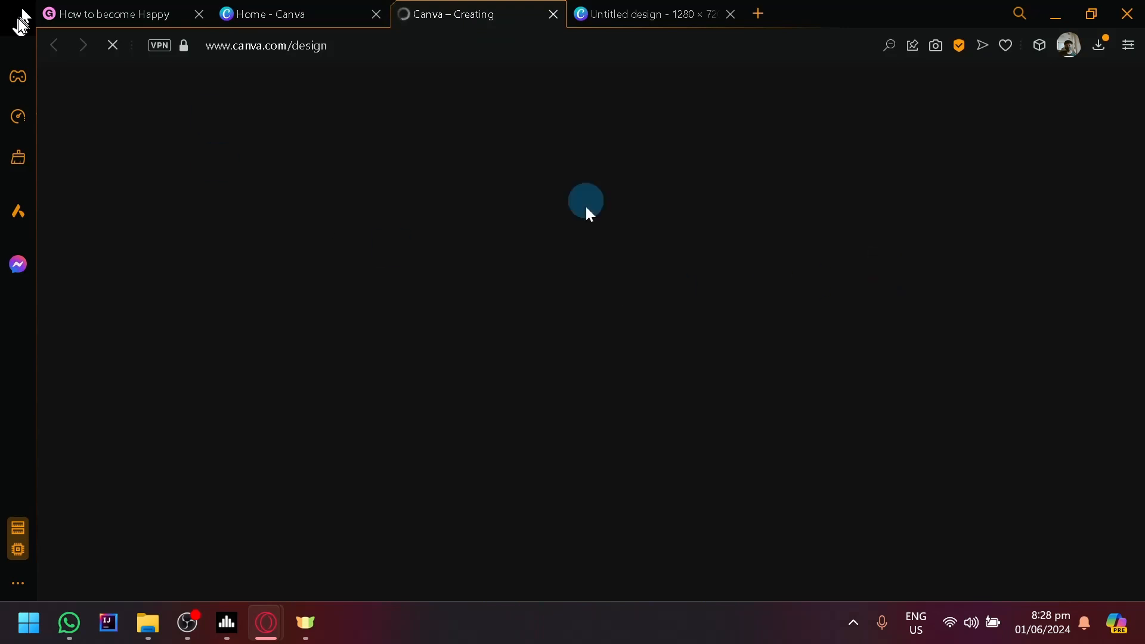
# Return to the Gumroad product page, reload it, and check the uploaded cover in the preview.
pyautogui.click(124, 10)
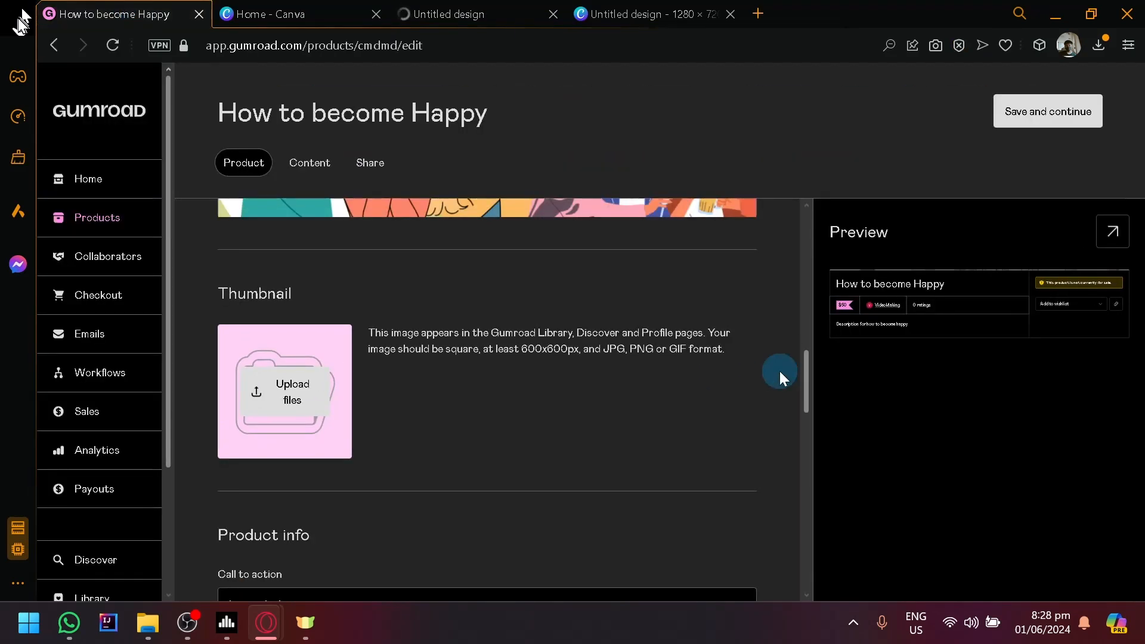
pyautogui.scroll(4, 779, 370)
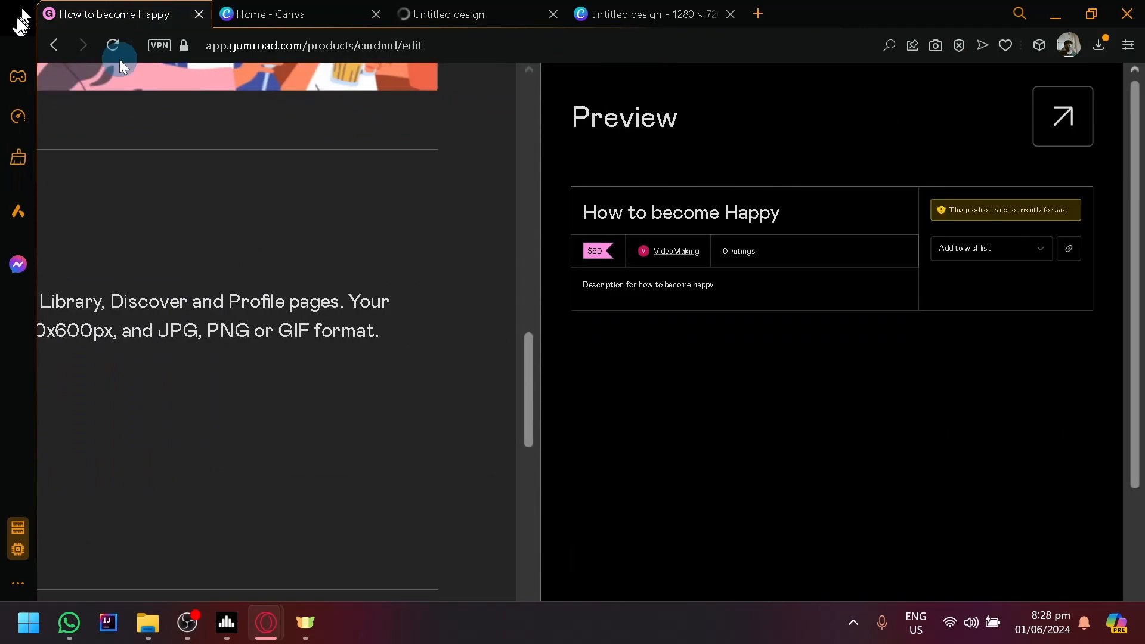
pyautogui.click(116, 45)
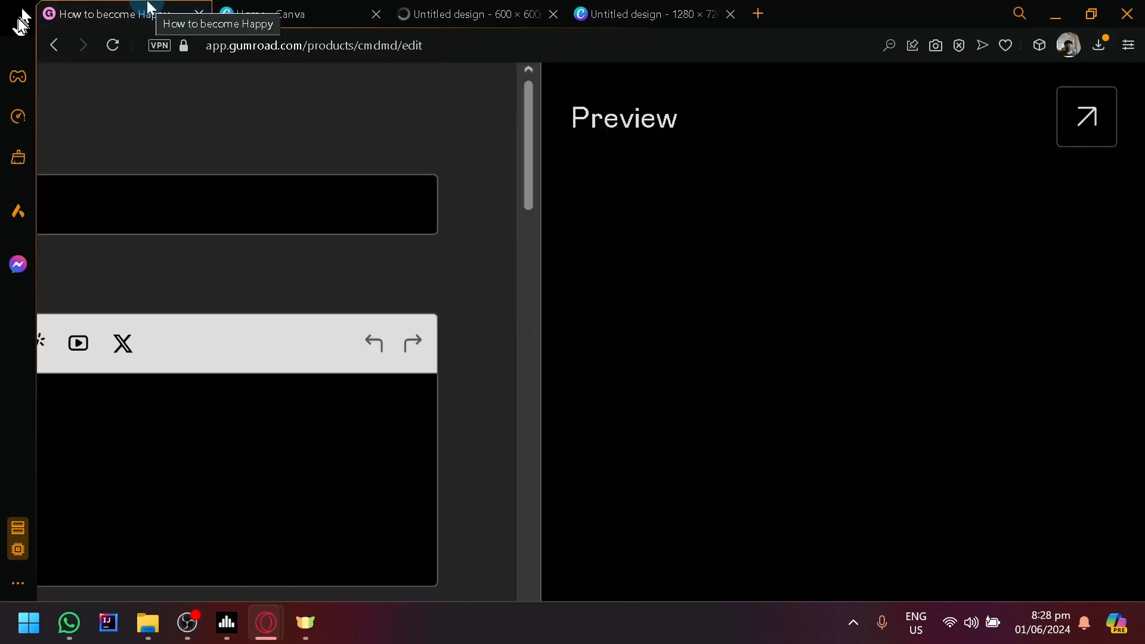
pyautogui.scroll(-2, 822, 372)
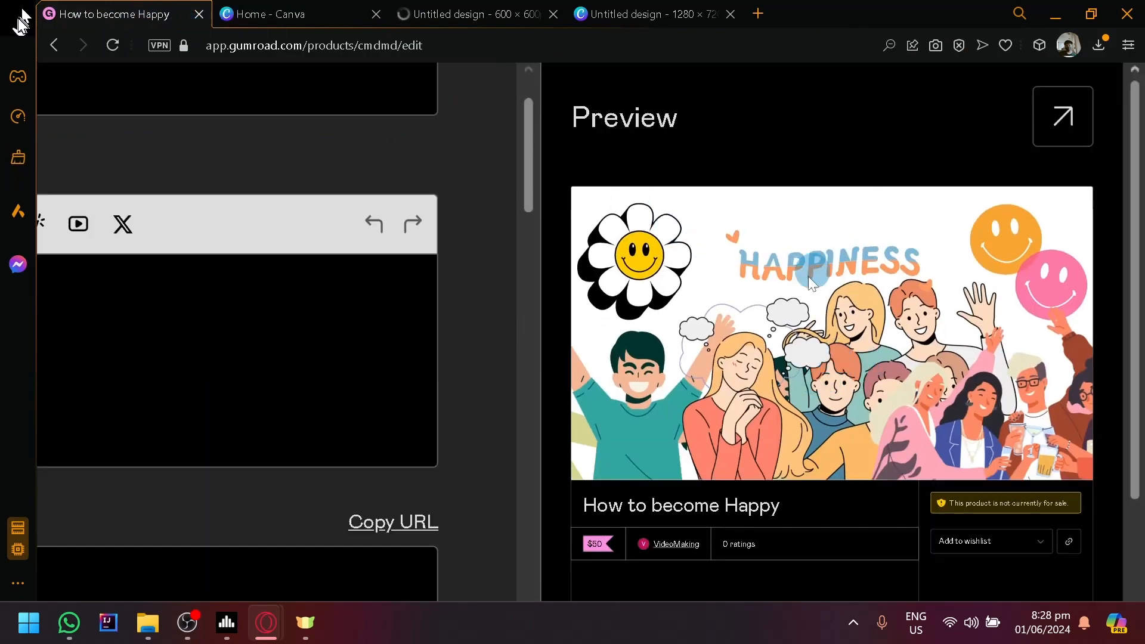
pyautogui.scroll(-3, 833, 325)
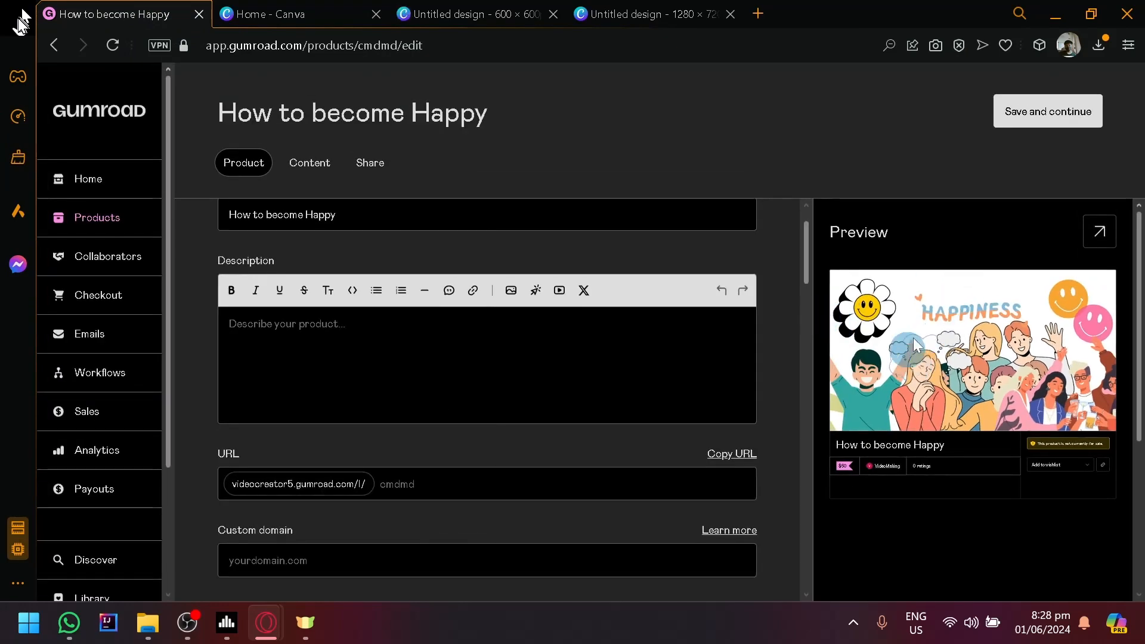
# Set the product's call to action to "Buy this".
pyautogui.scroll(-10, 529, 373)
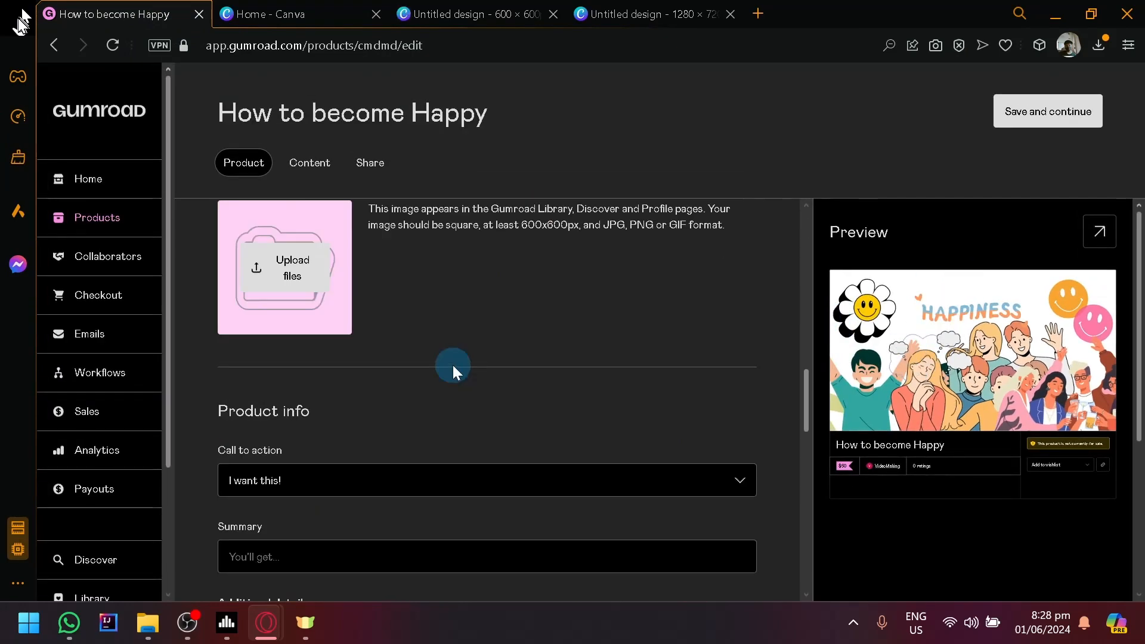
pyautogui.scroll(-4, 401, 473)
pyautogui.scroll(2, 328, 316)
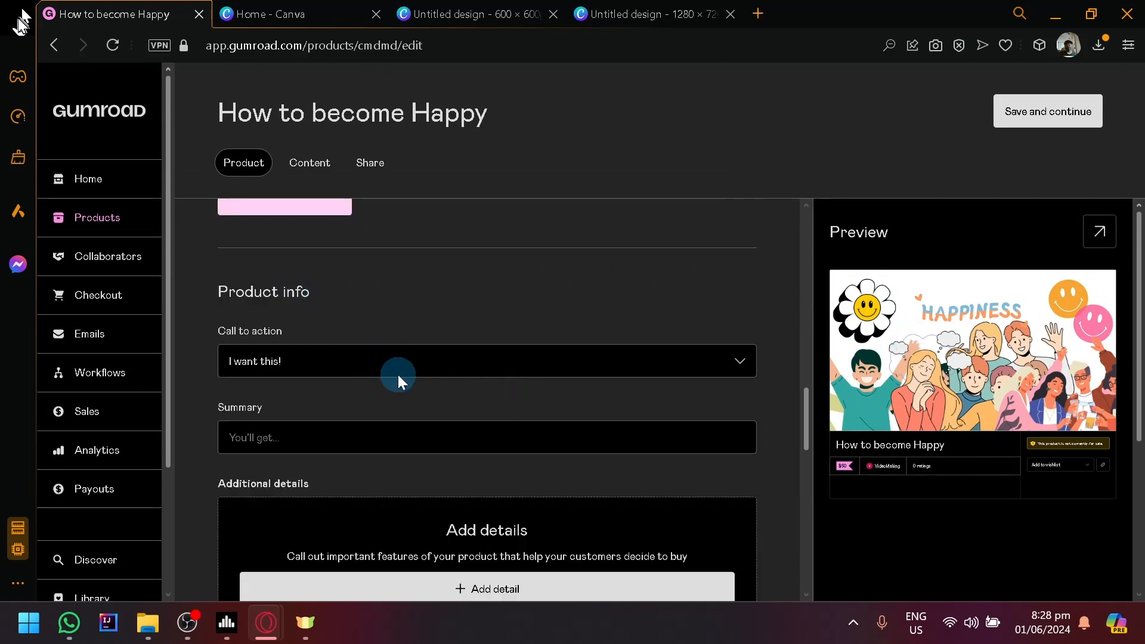
pyautogui.click(389, 357)
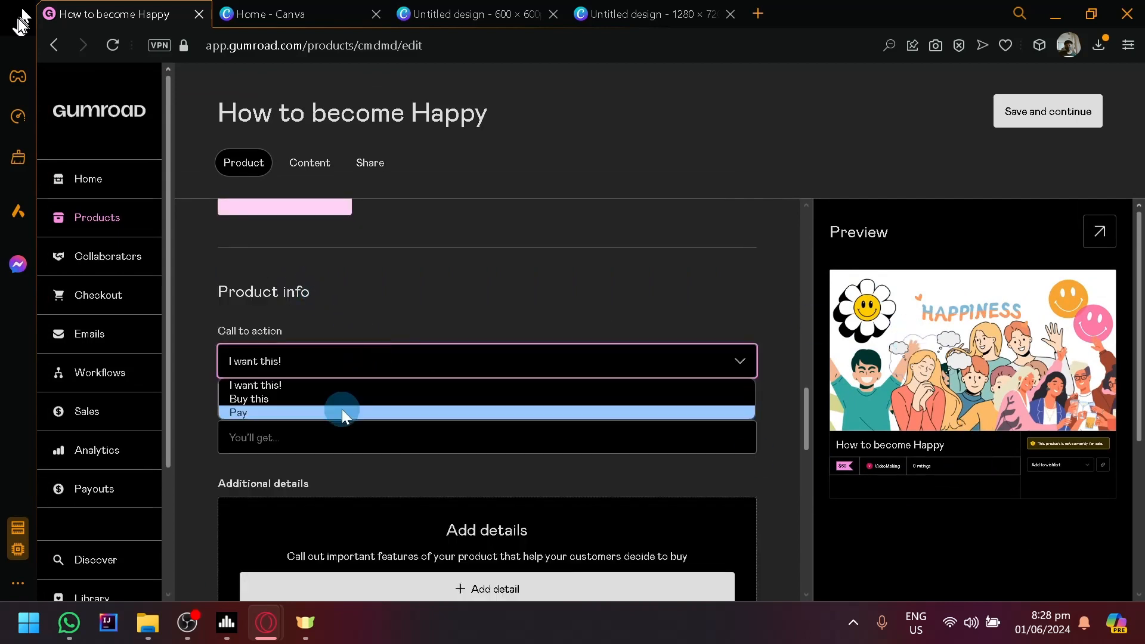
pyautogui.click(352, 394)
# Enter the product summary "You'll get a digital book that will guide you to how to be happy".
pyautogui.click(334, 429)
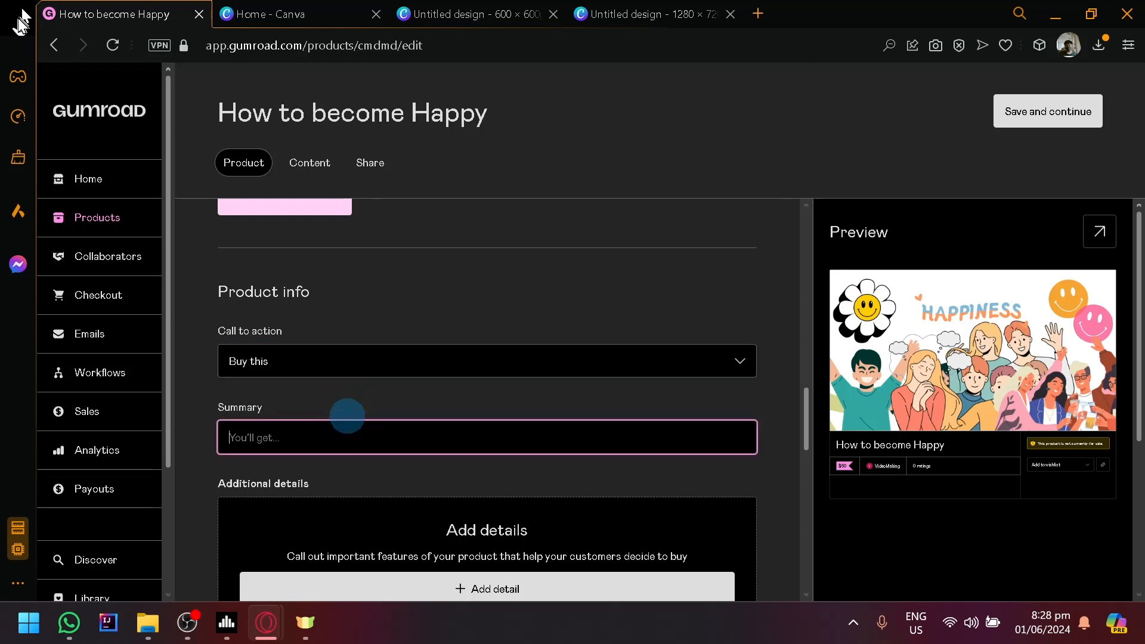
pyautogui.scroll(-2, 495, 366)
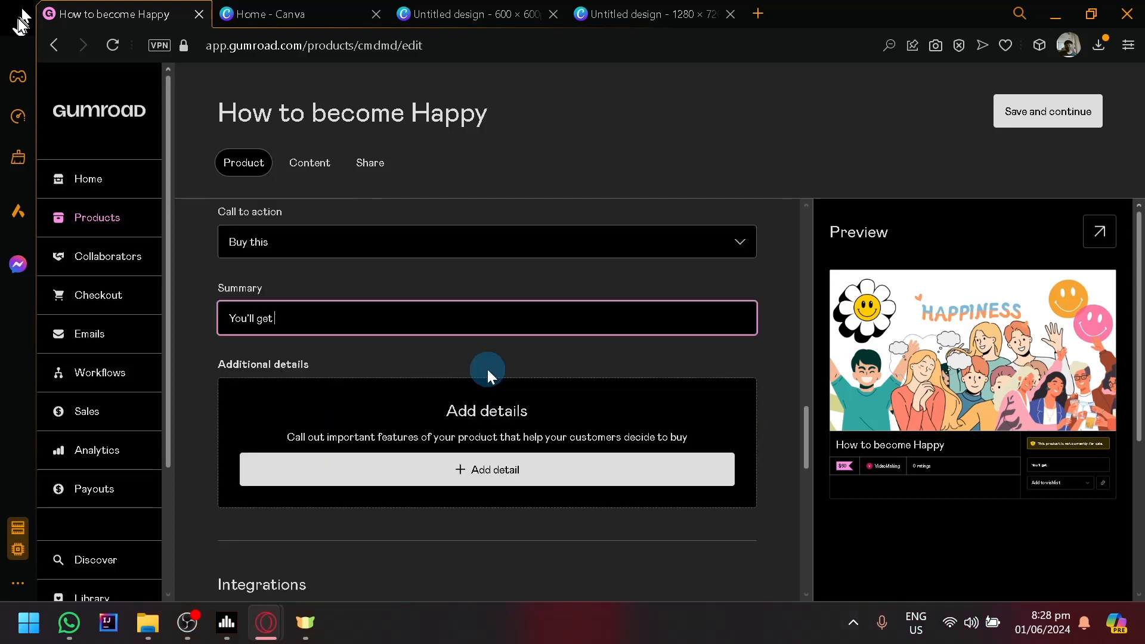
pyautogui.write("You'll get a digital book that will guide you to")
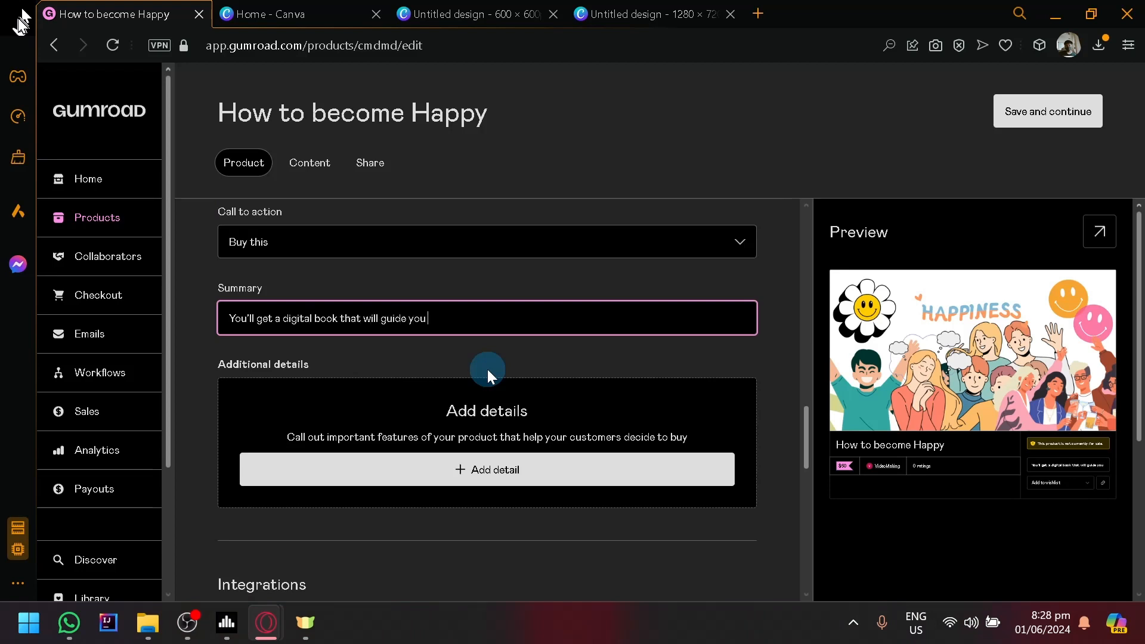
pyautogui.write('o be')
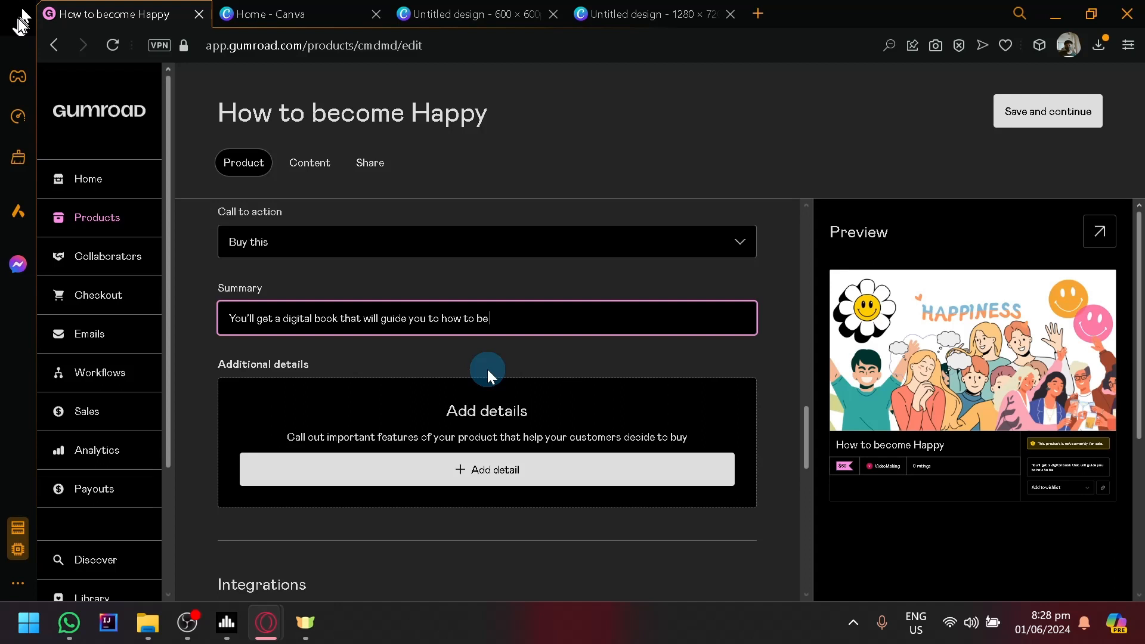
pyautogui.write(' happy')
pyautogui.scroll(-2, 388, 394)
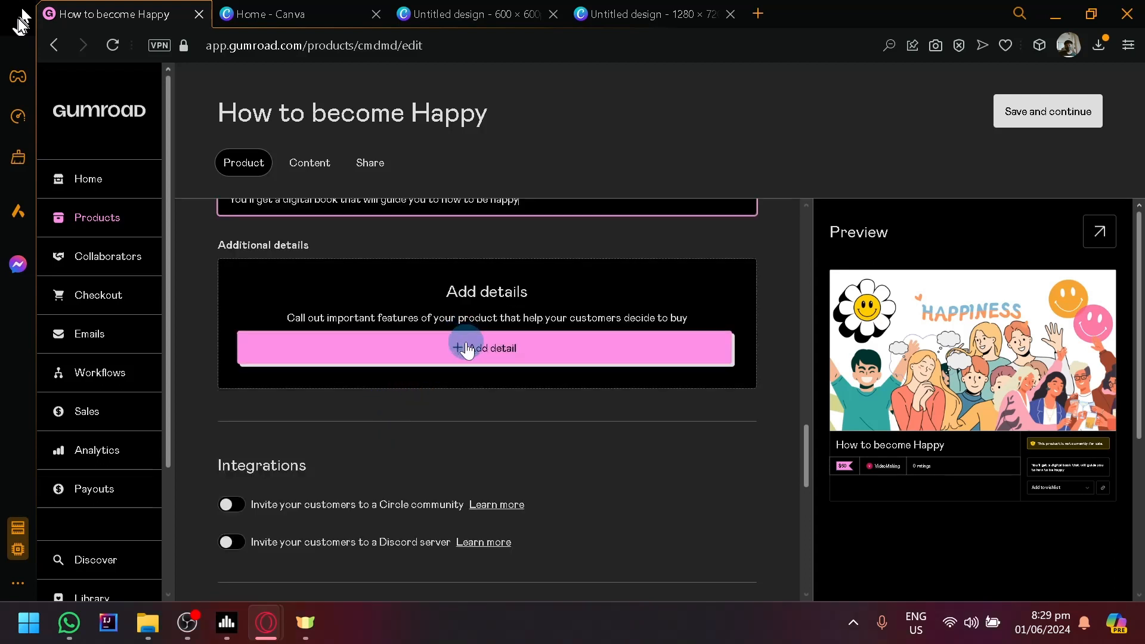
pyautogui.click(466, 348)
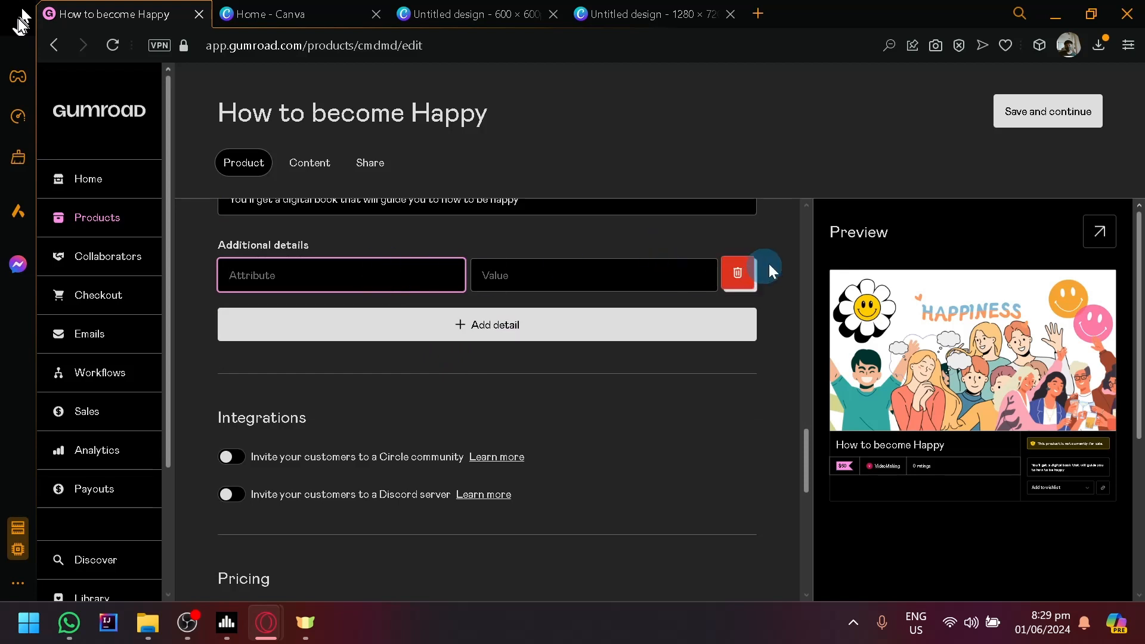
pyautogui.click(740, 274)
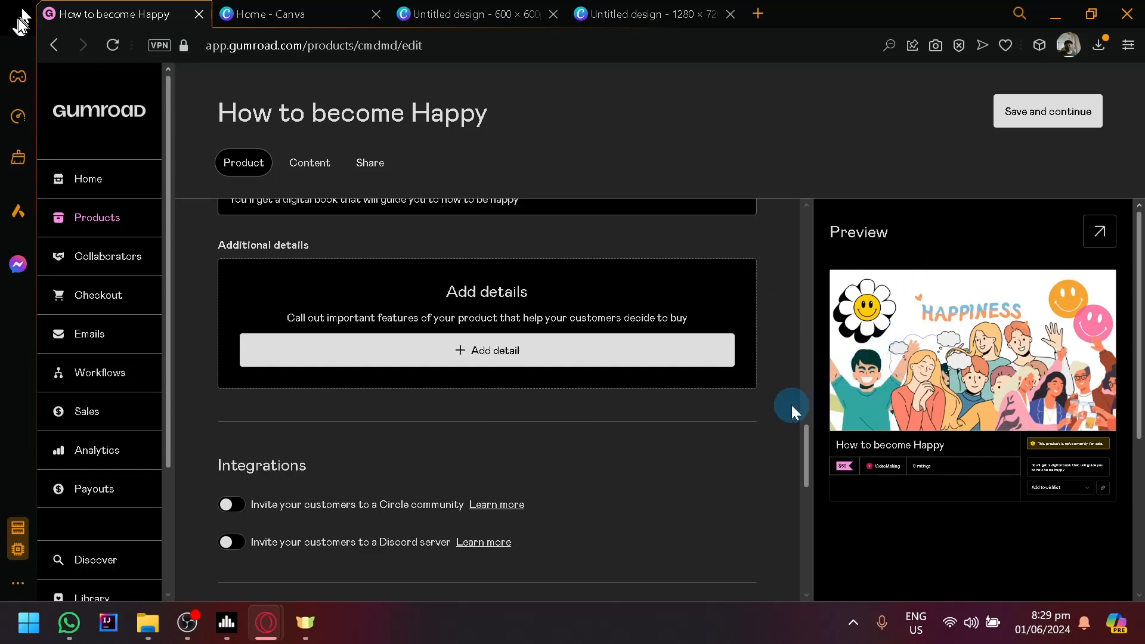
# Review the pricing, versions and settings, then save the product details and continue to the content page.
pyautogui.scroll(-4, 470, 506)
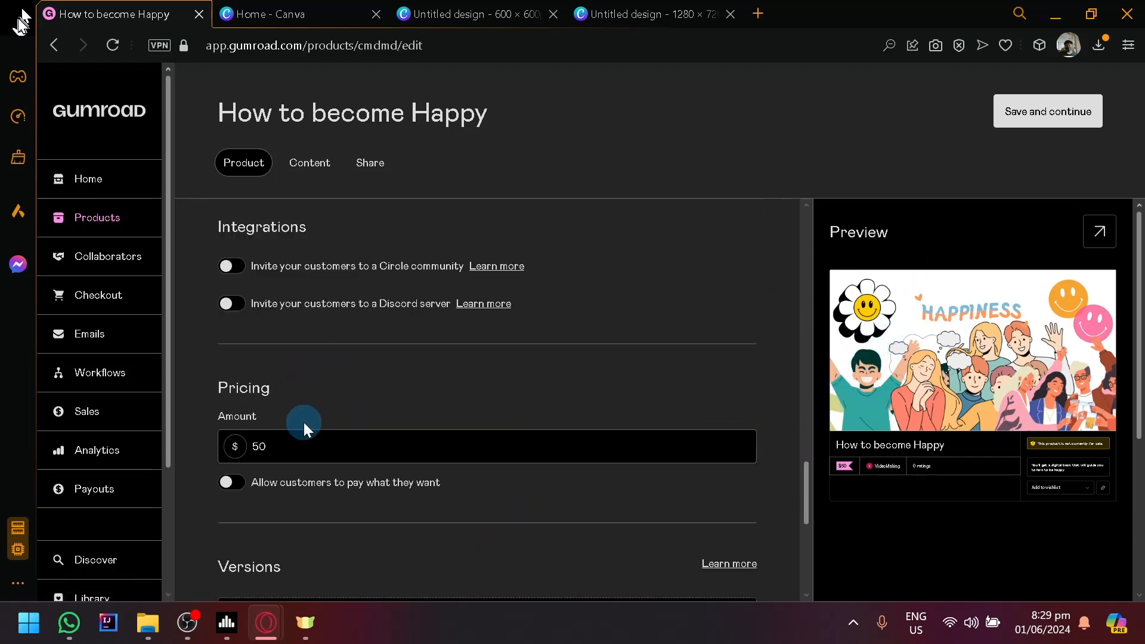
pyautogui.scroll(-6, 302, 422)
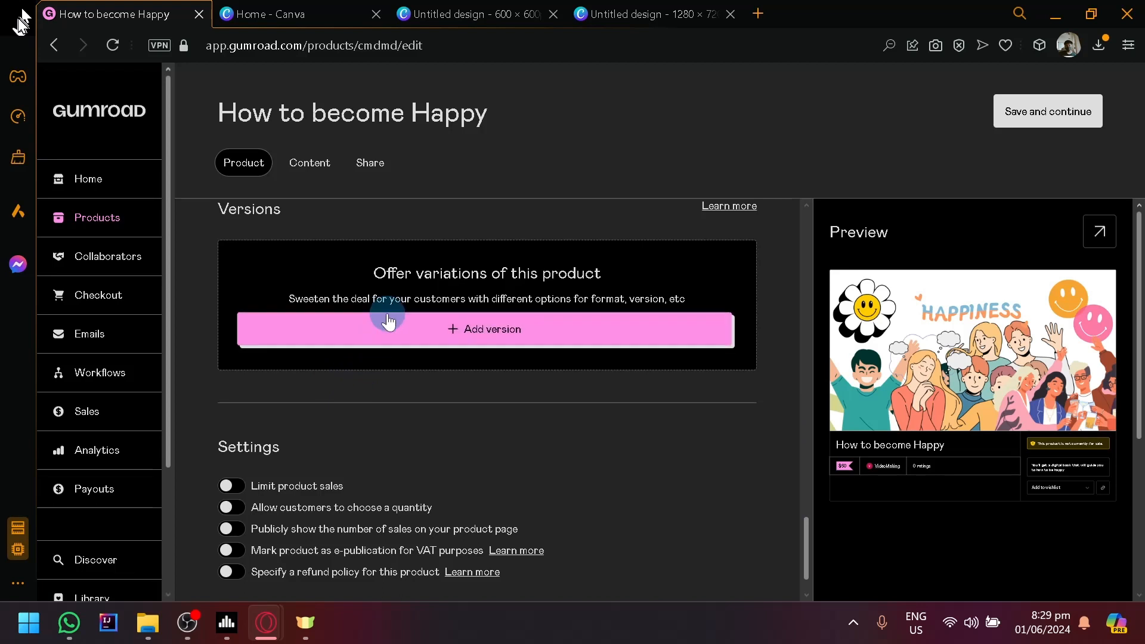
pyautogui.scroll(-1, 412, 363)
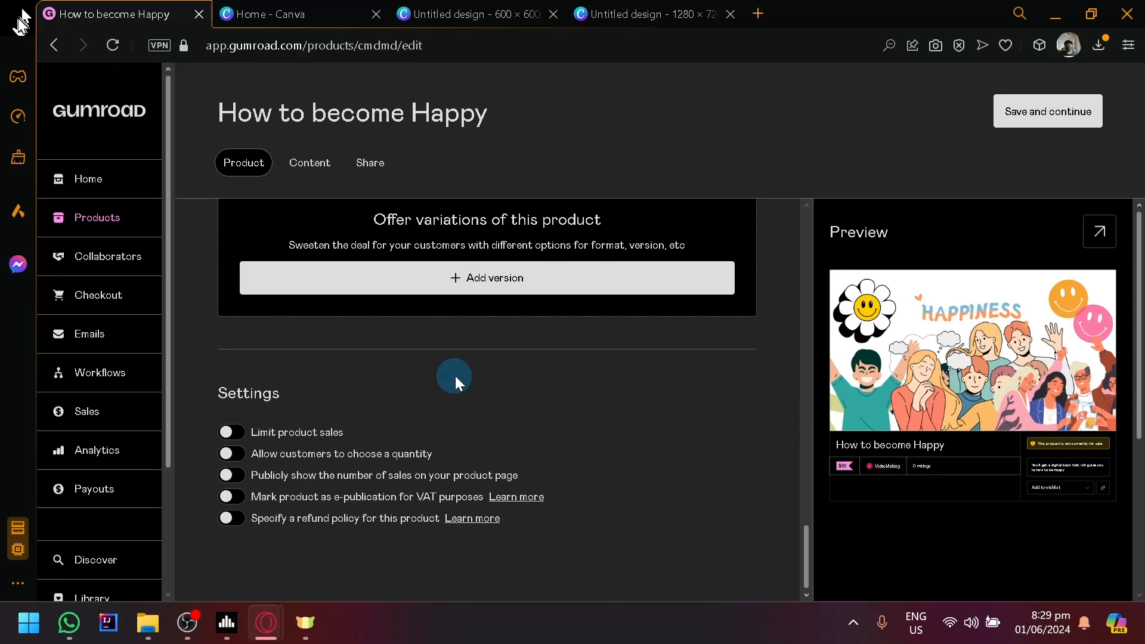
pyautogui.click(1025, 109)
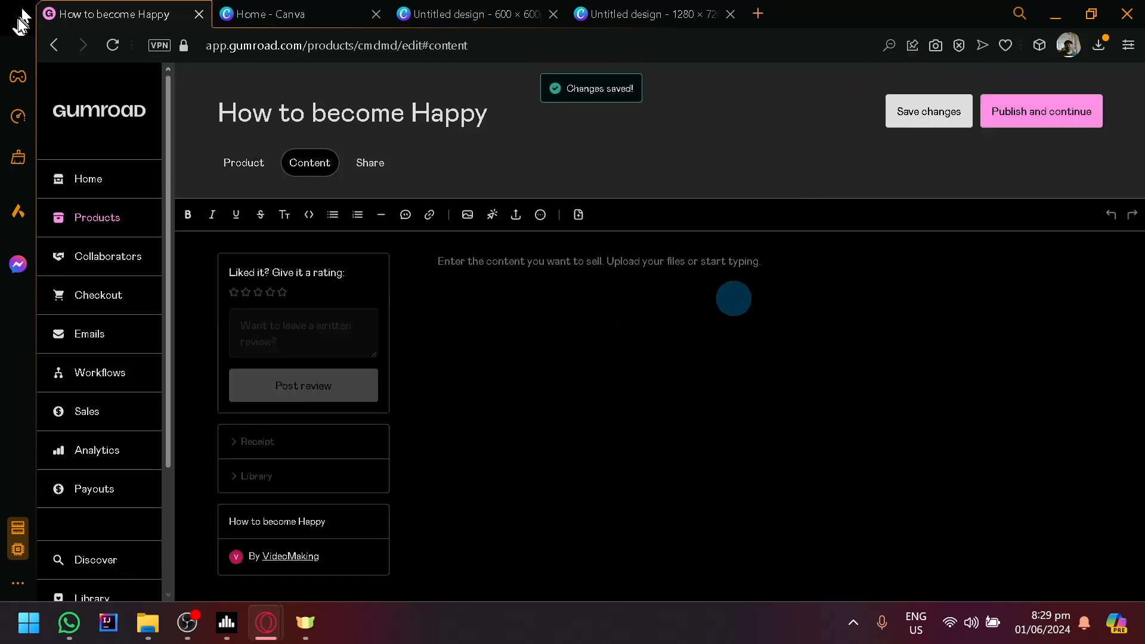
# Publish the product without adding content and copy its share URL.
pyautogui.click(660, 266)
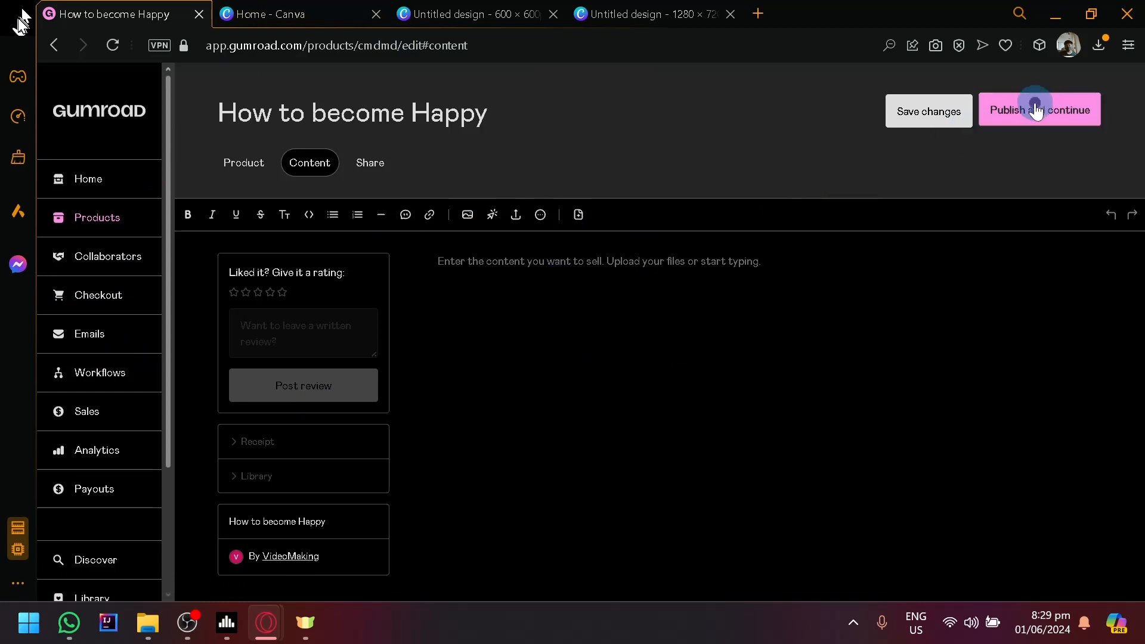
pyautogui.click(1032, 110)
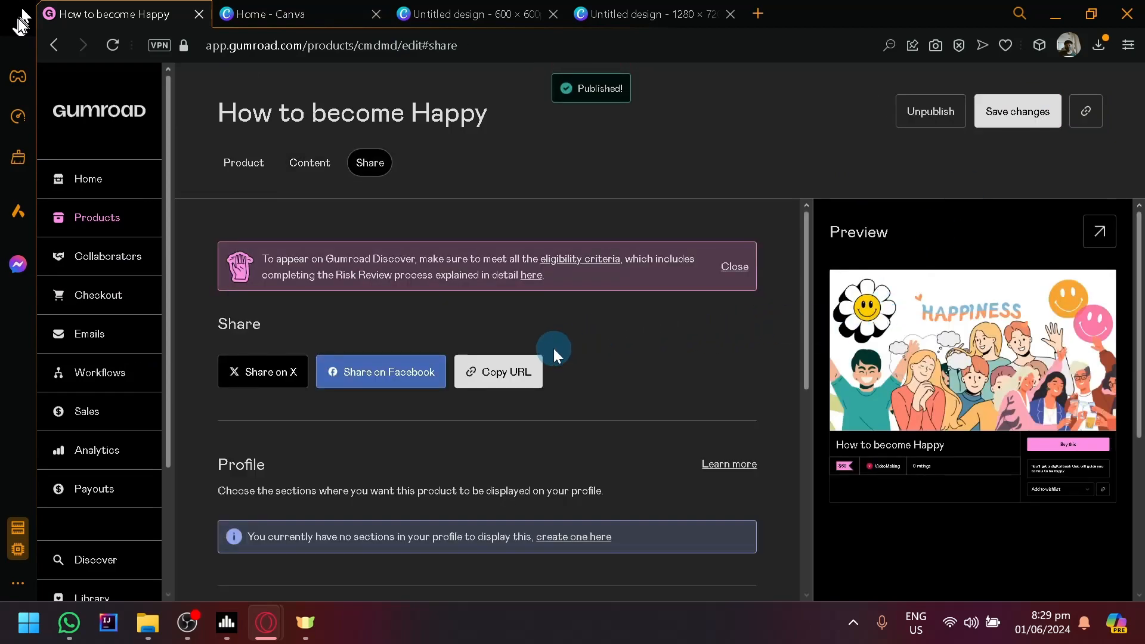
pyautogui.click(504, 364)
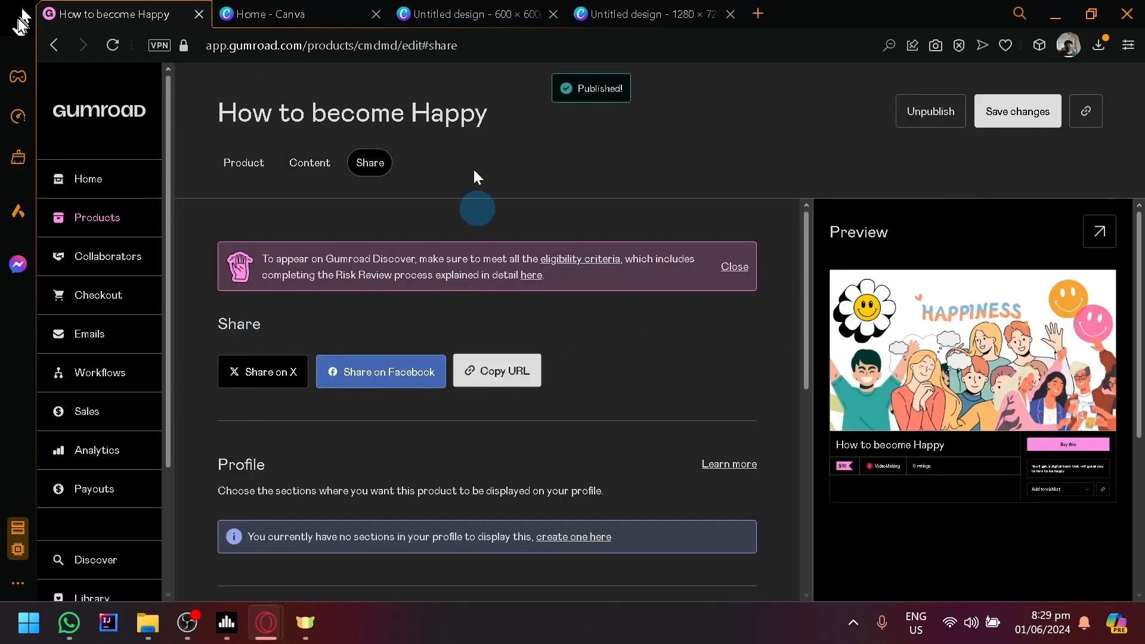
# Open the copied product URL in the browser tab that holds the Canva home page.
pyautogui.click(319, 13)
pyautogui.click(342, 47)
pyautogui.hotkey('ctrl', 'v')
pyautogui.press('Return')
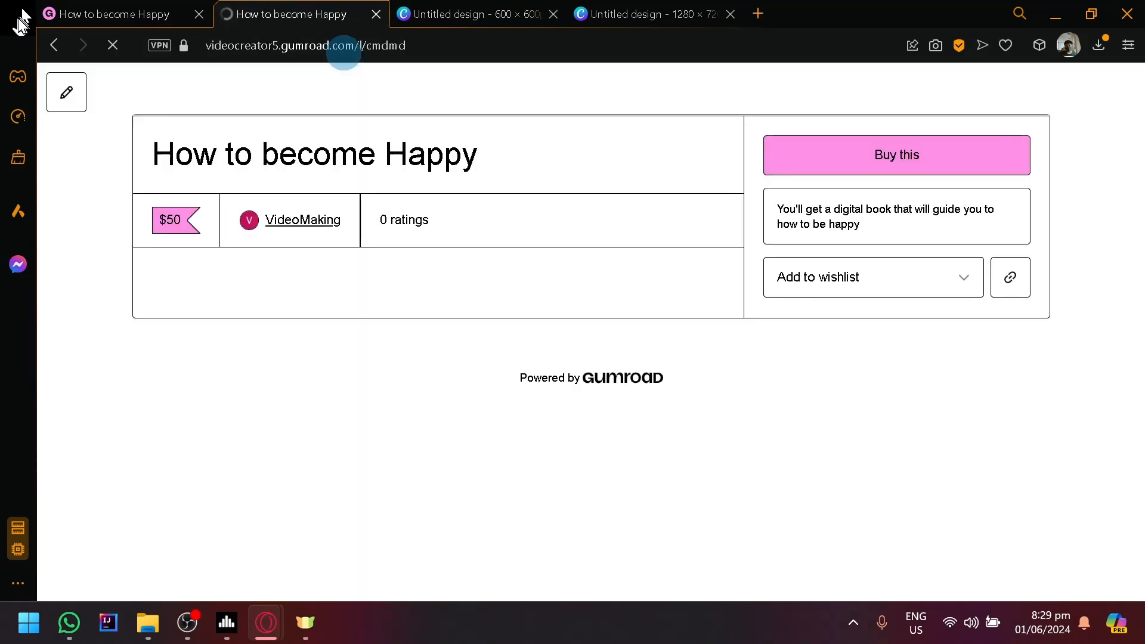
# Examine the public product page, including its cover, price, purchase option, summary and wishlist option.
pyautogui.scroll(-2, 556, 367)
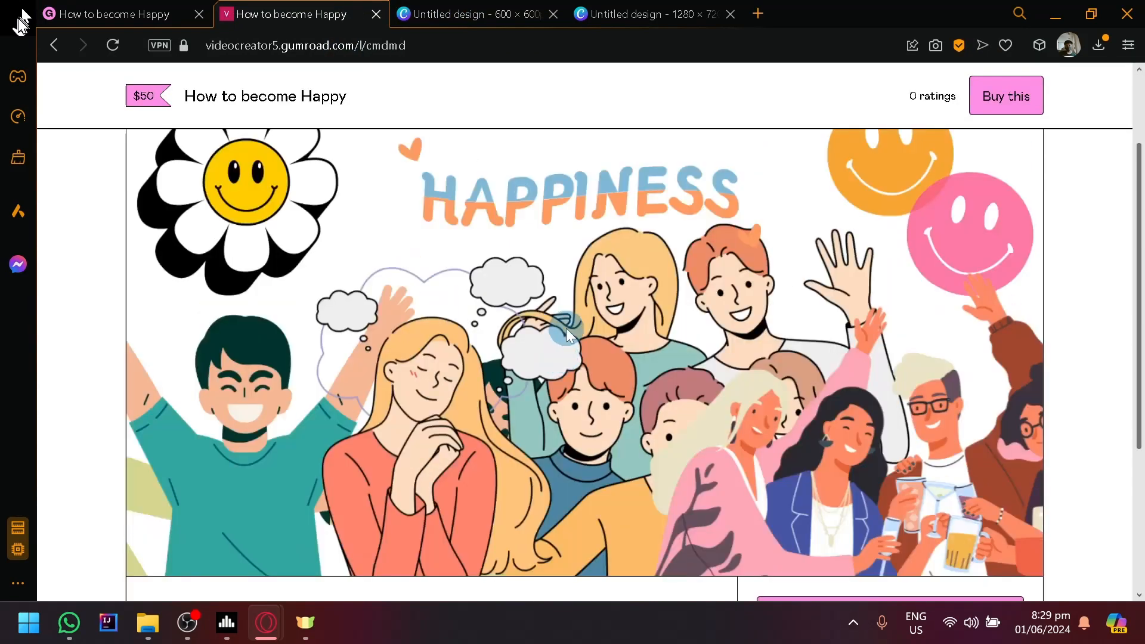
pyautogui.scroll(2, 566, 328)
pyautogui.scroll(-2, 567, 328)
pyautogui.scroll(-4, 539, 375)
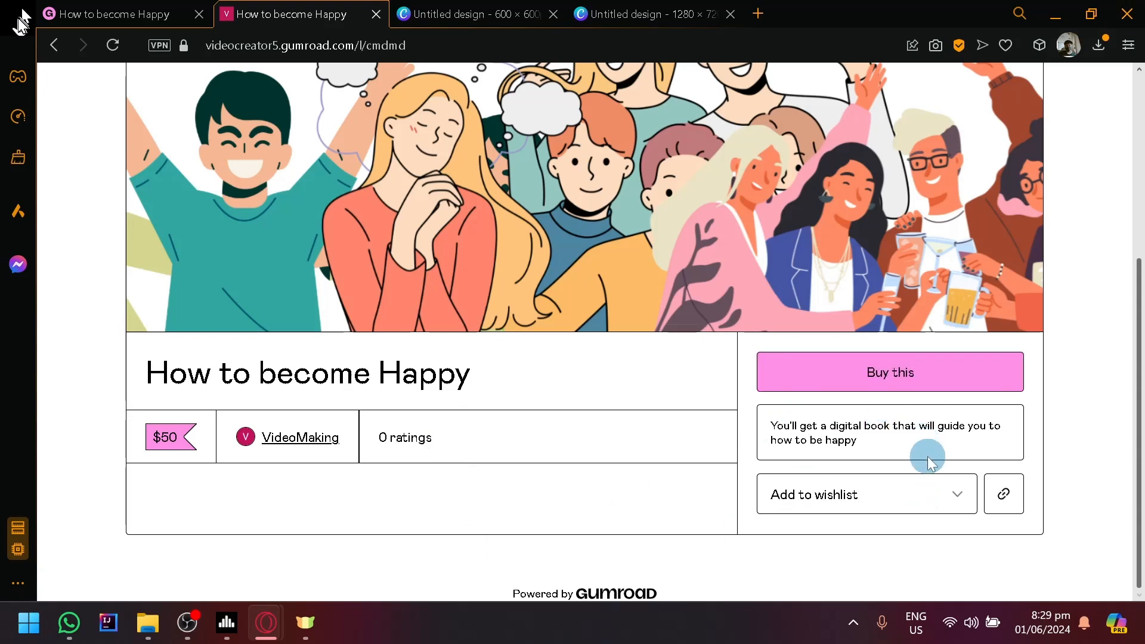
pyautogui.click(874, 507)
pyautogui.click(874, 507)
pyautogui.scroll(4, 431, 431)
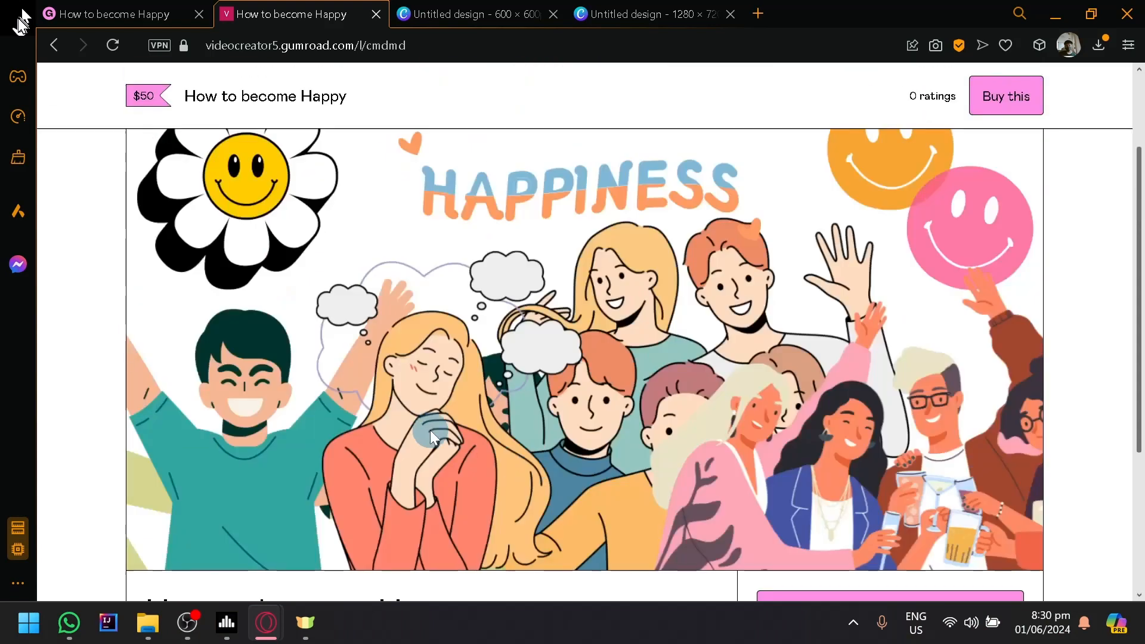